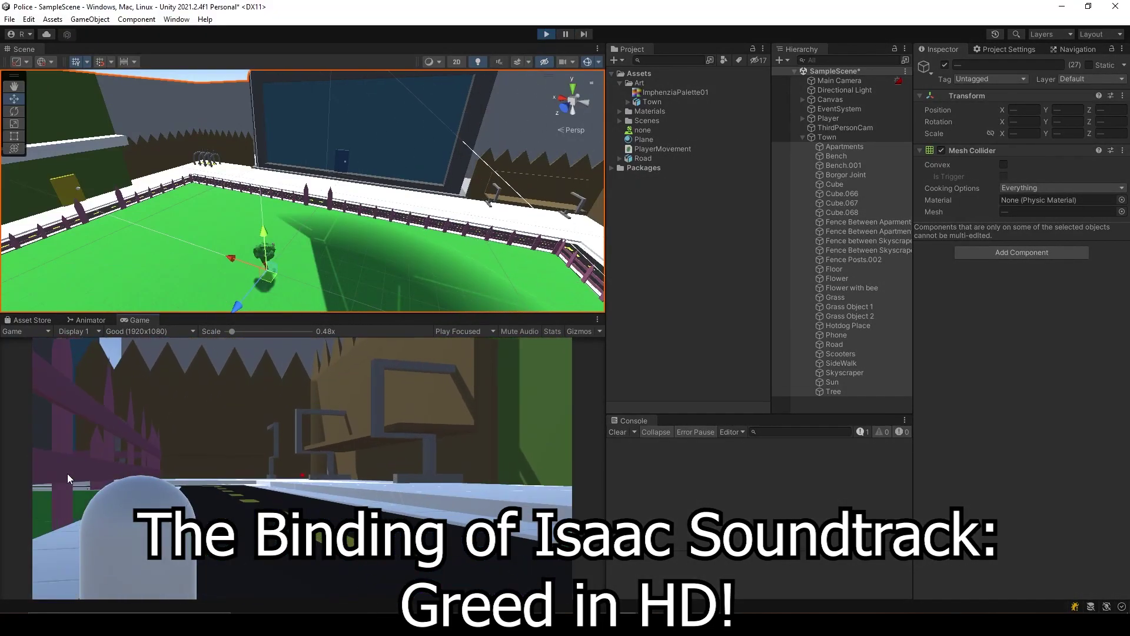
Step: Stop the test run and select ThirdPersonCam to show its CinemachineVirtualCamera settings
{"action": "key", "text": "ctrl+p"}
{"action": "type", "text": "5"}
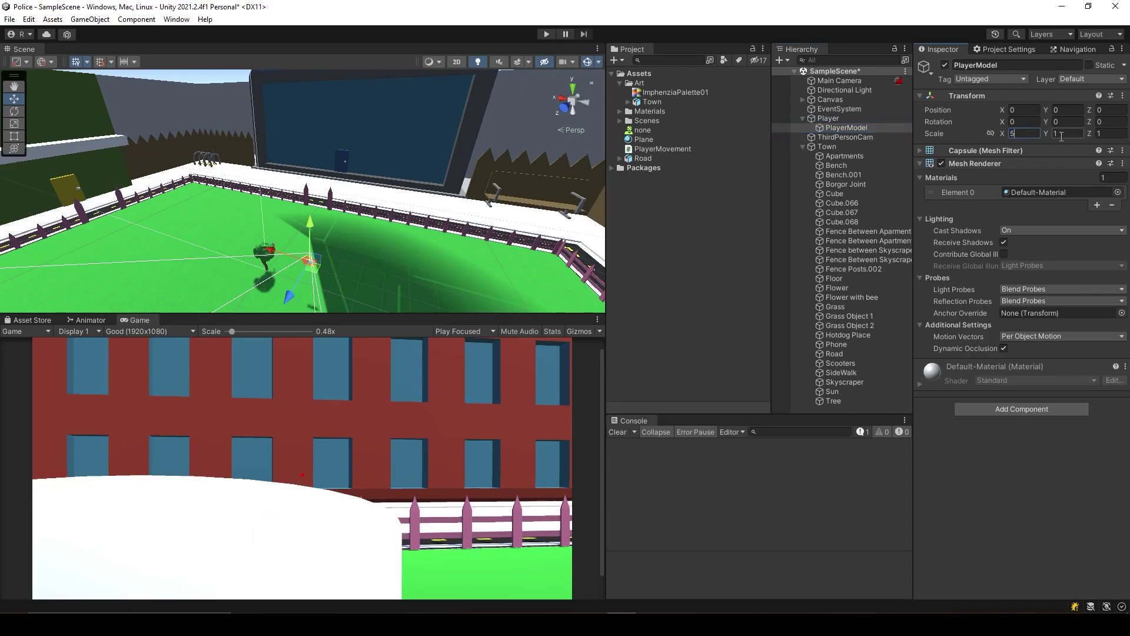
{"action": "left_click", "coordinate": [846, 137]}
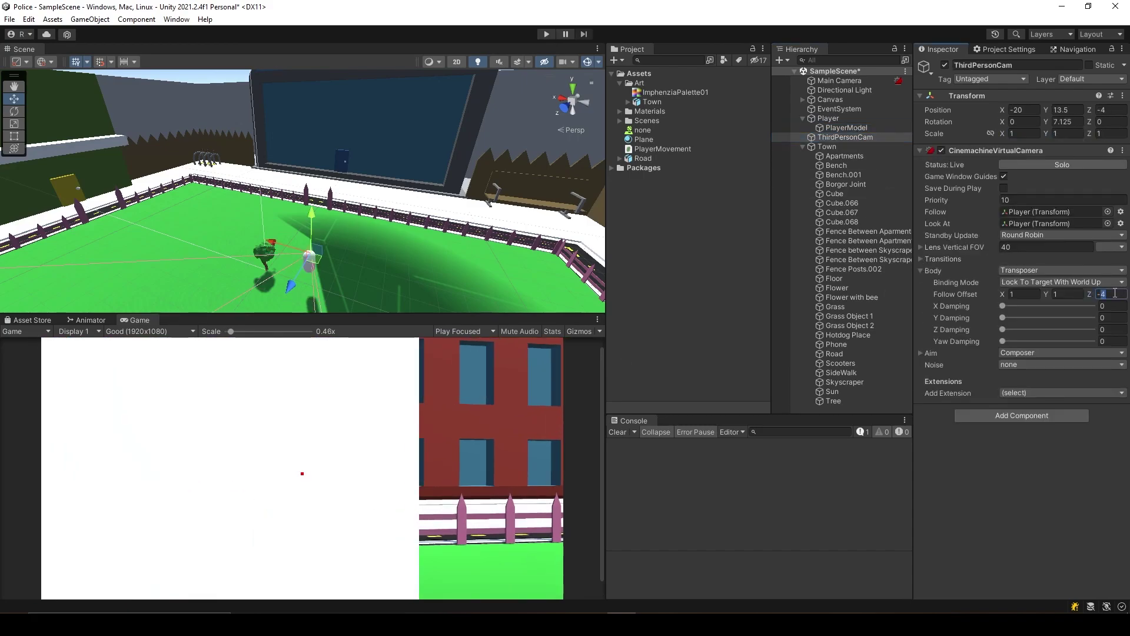
Step: Give ThirdPersonCam follow offset 4, 4.2, -20 and aim tracked offset 6.5, 2.5, 0, then briefly run the scene
{"action": "type", "text": "-20"}
{"action": "left_click", "coordinate": [1032, 293]}
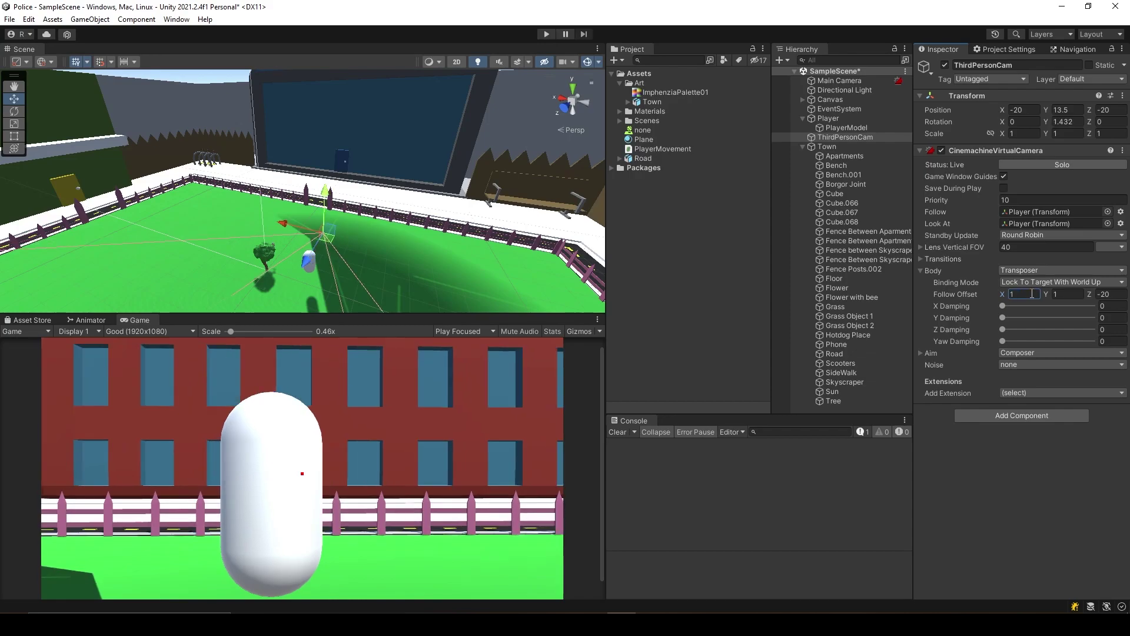
{"action": "left_click", "coordinate": [920, 352]}
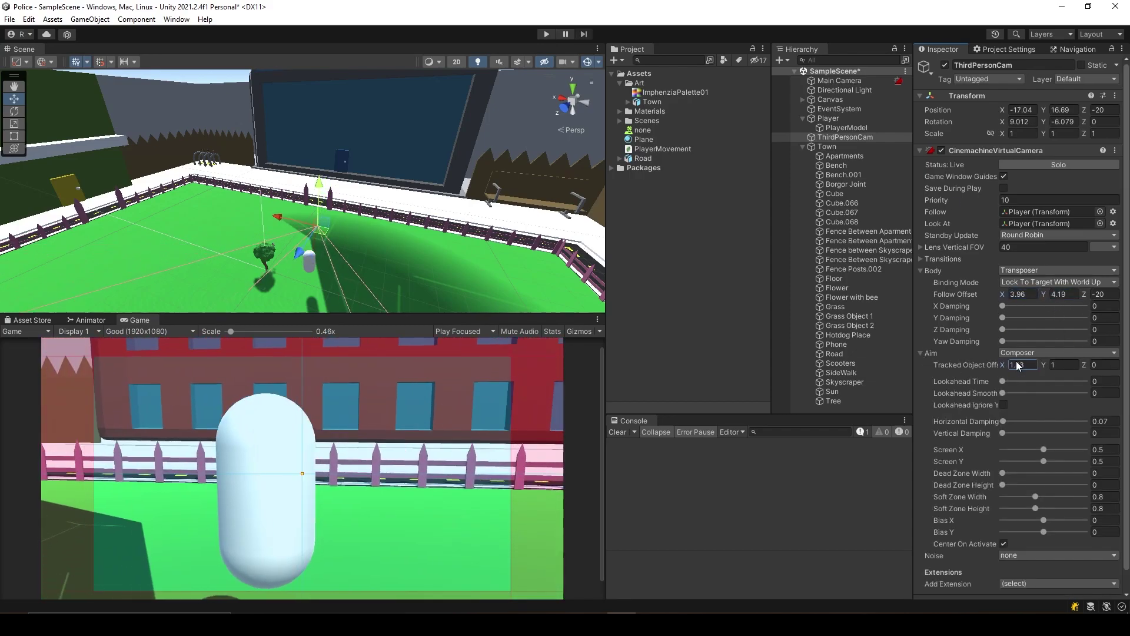
{"action": "type", "text": "2.5"}
{"action": "type", "text": "4.2"}
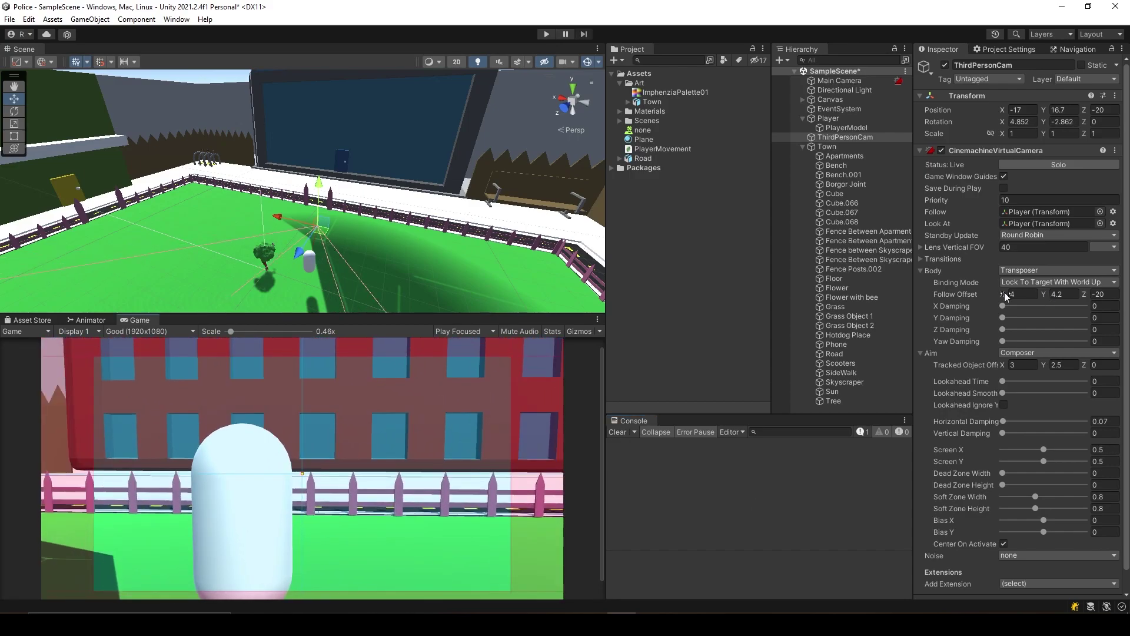
{"action": "left_click_drag", "start_coordinate": [1002, 365], "coordinate": [1061, 371]}
{"action": "key", "text": "ctrl+p"}
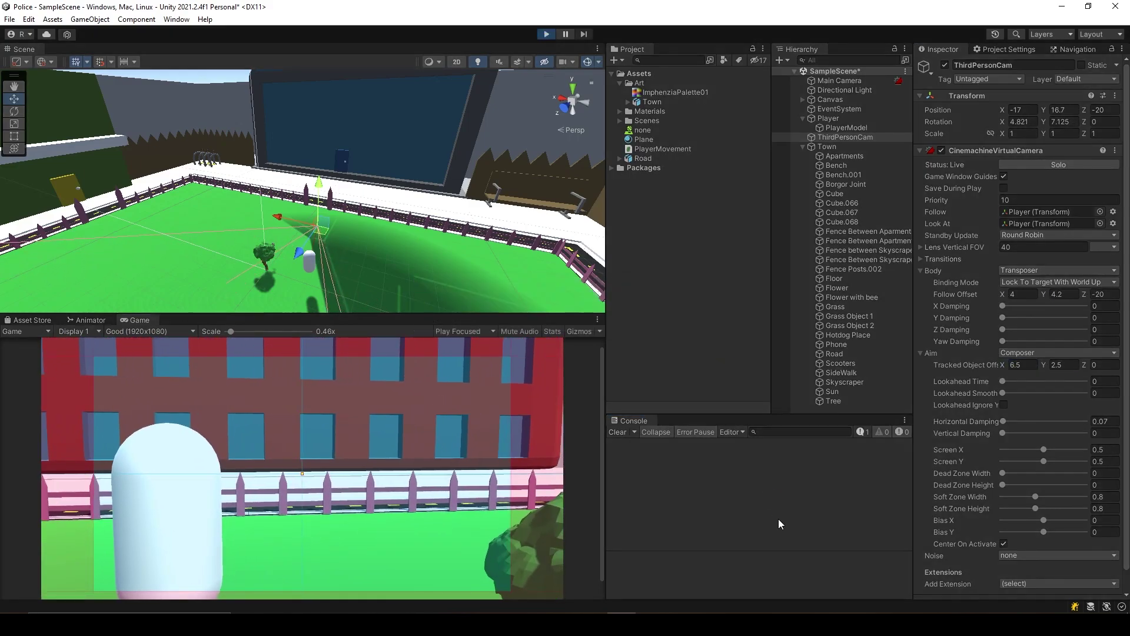
{"action": "key", "text": "ctrl+p"}
Step: Add a Box Collider sized 6, 10, 5 to the Player and start a test run
{"action": "left_click", "coordinate": [836, 119]}
{"action": "left_click", "coordinate": [1022, 359]}
{"action": "type", "text": "box"}
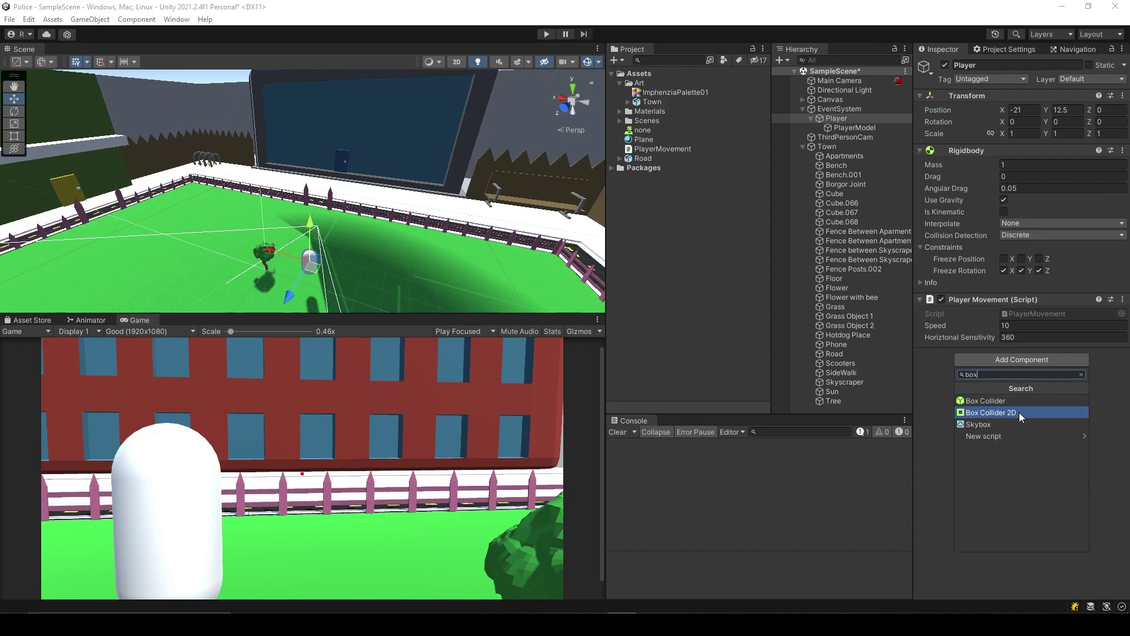
{"action": "left_click", "coordinate": [995, 400]}
{"action": "type", "text": "2"}
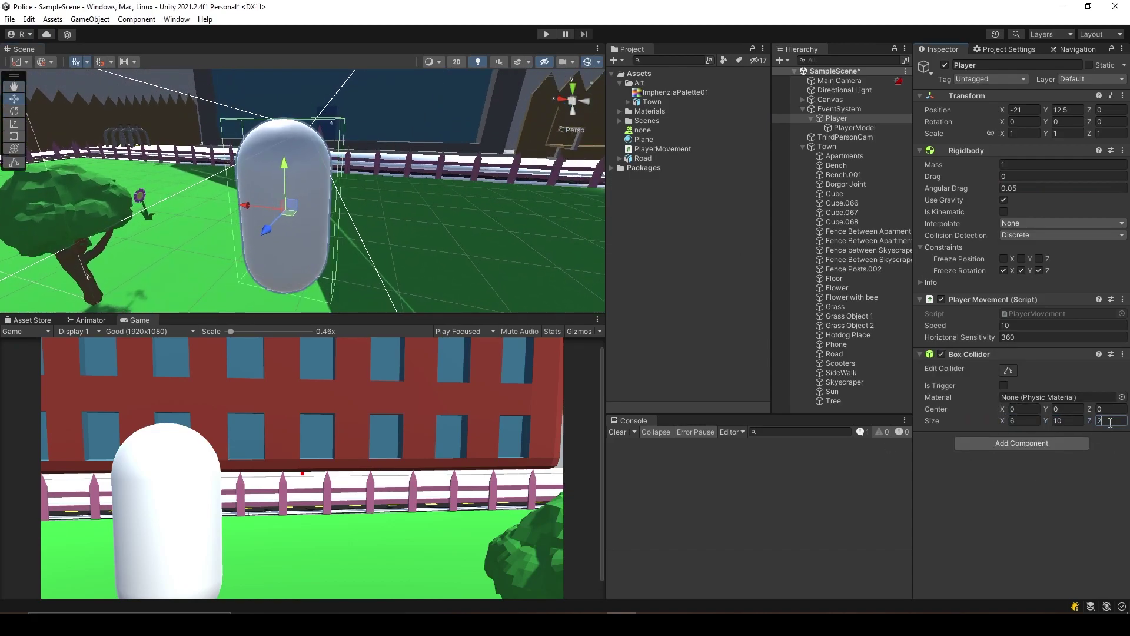
{"action": "key", "text": "BackSpace"}
{"action": "type", "text": "5"}
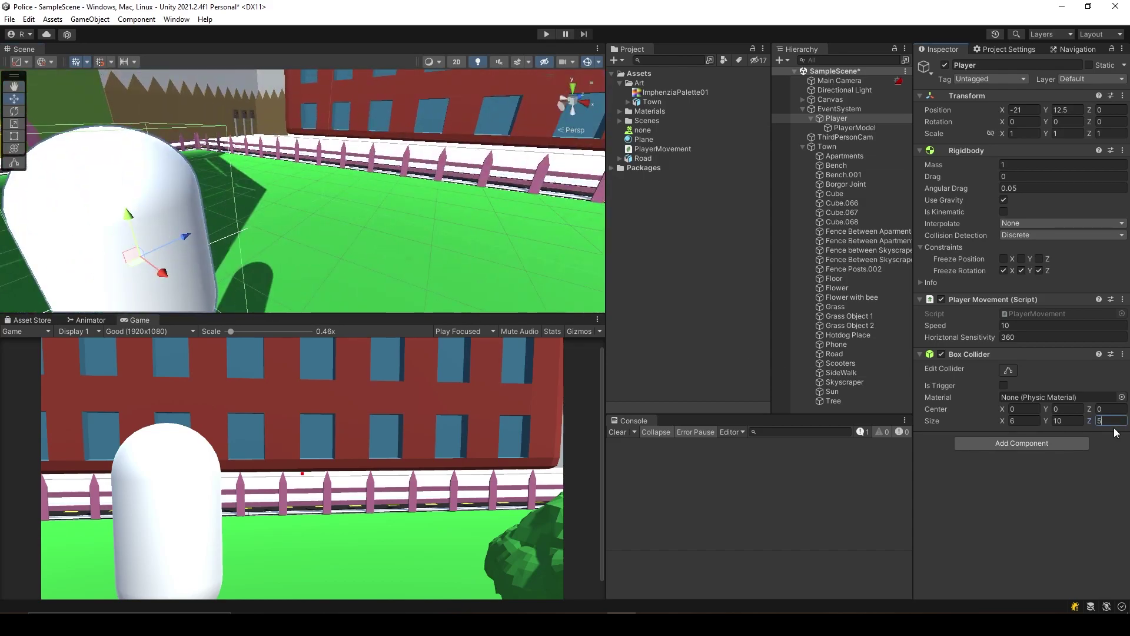
{"action": "left_click", "coordinate": [546, 34]}
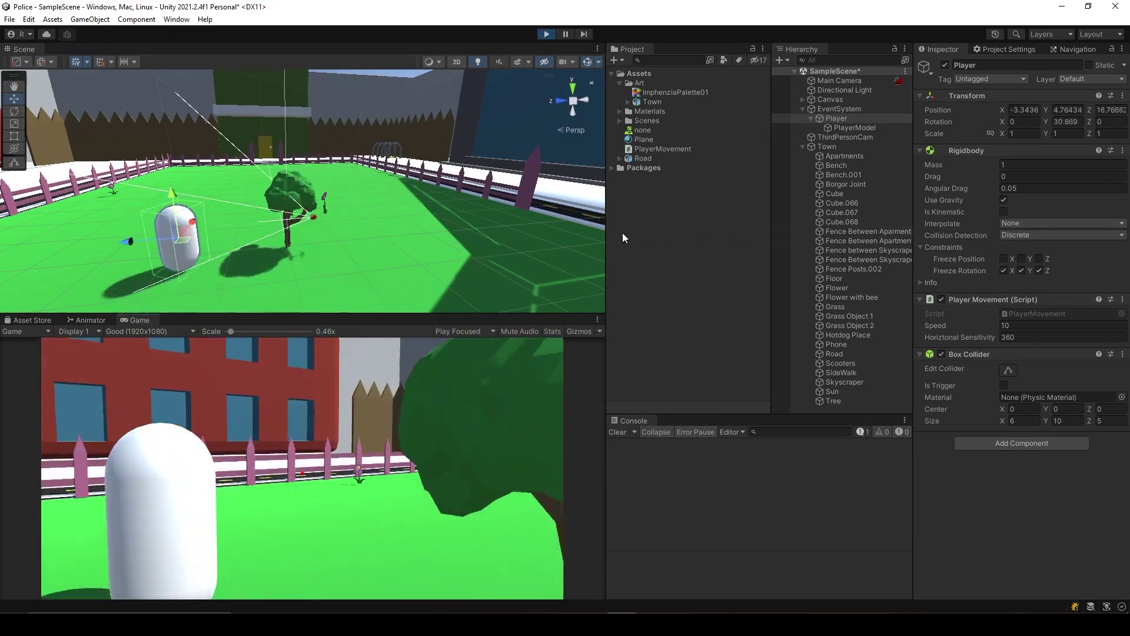
Step: Walk the player around the park, stop the run, and open PlayerMovement in Visual Studio
{"action": "key", "text": "w"}
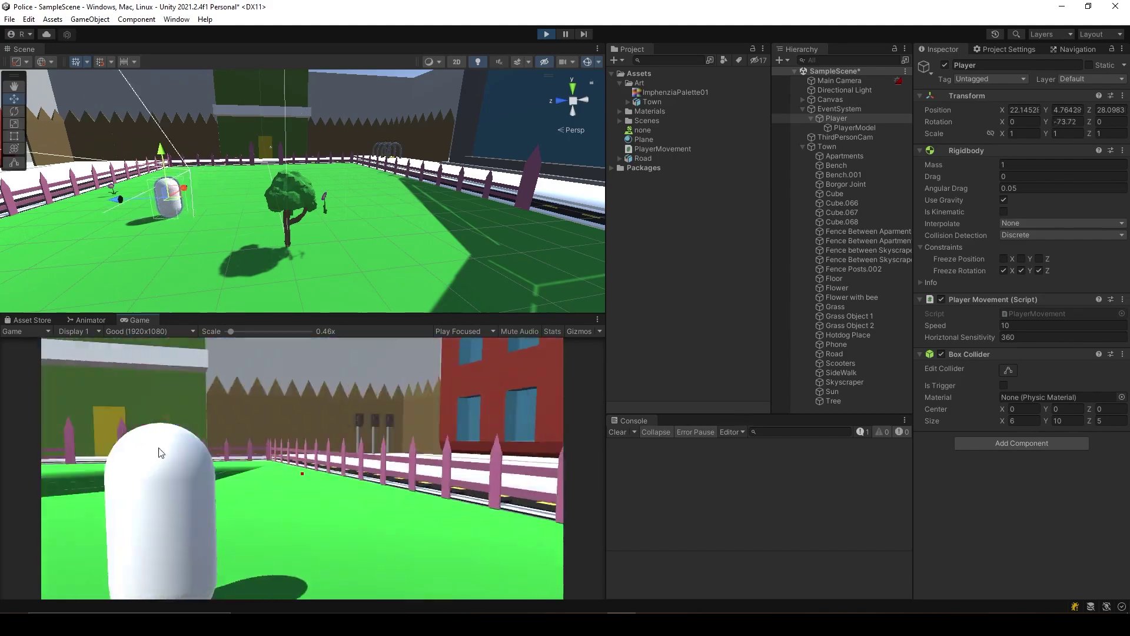
{"action": "key", "text": "w"}
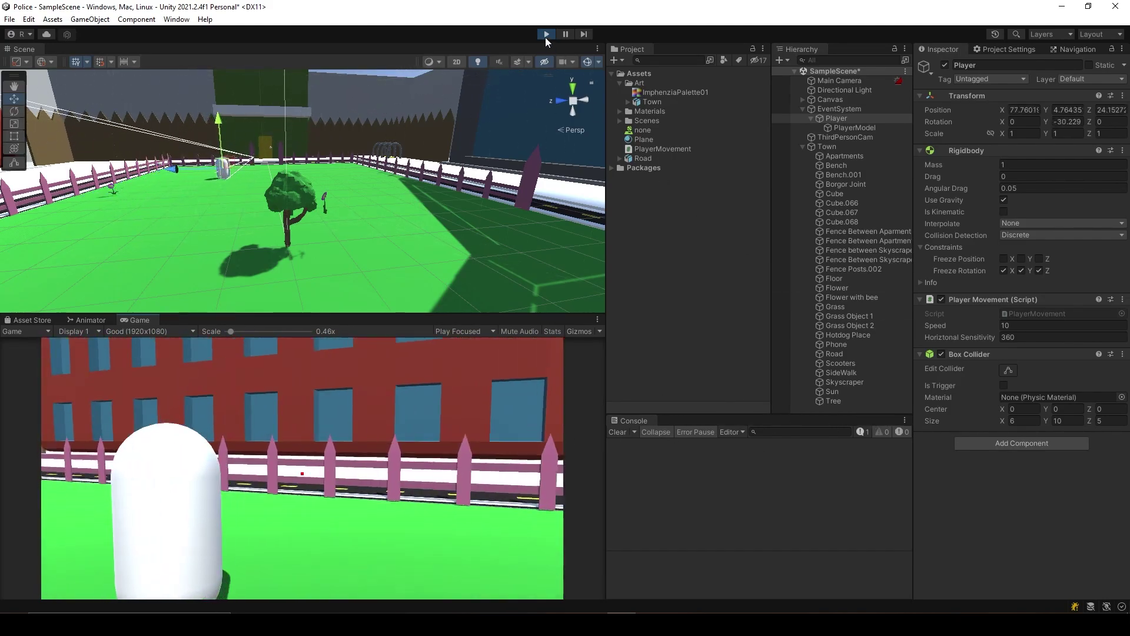
{"action": "left_click", "coordinate": [546, 35]}
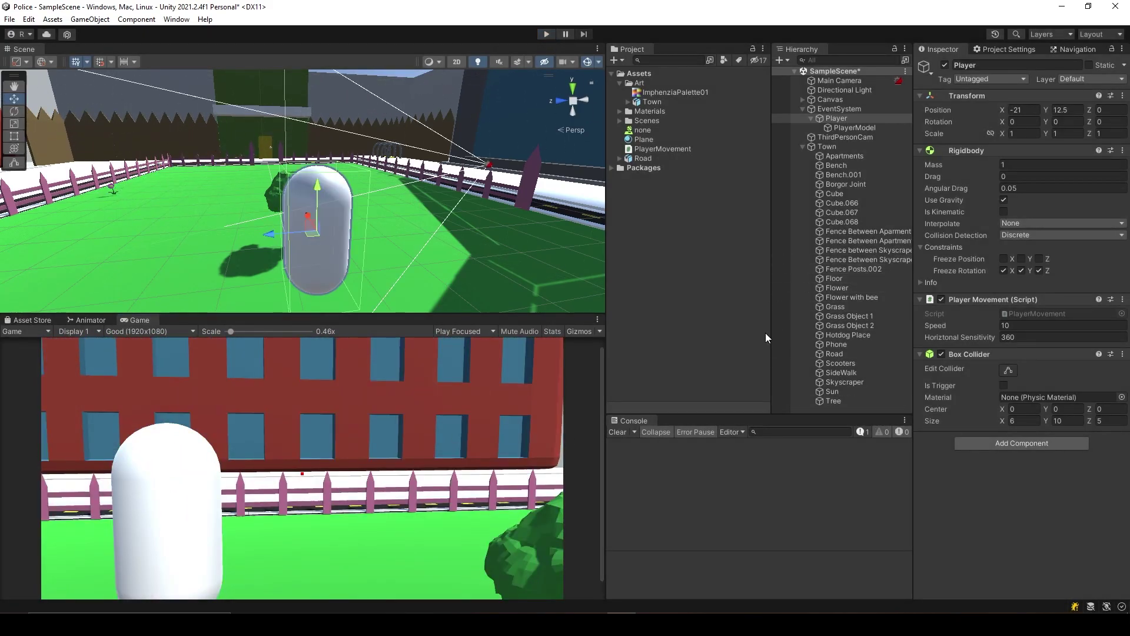
{"action": "double_click", "coordinate": [1009, 314]}
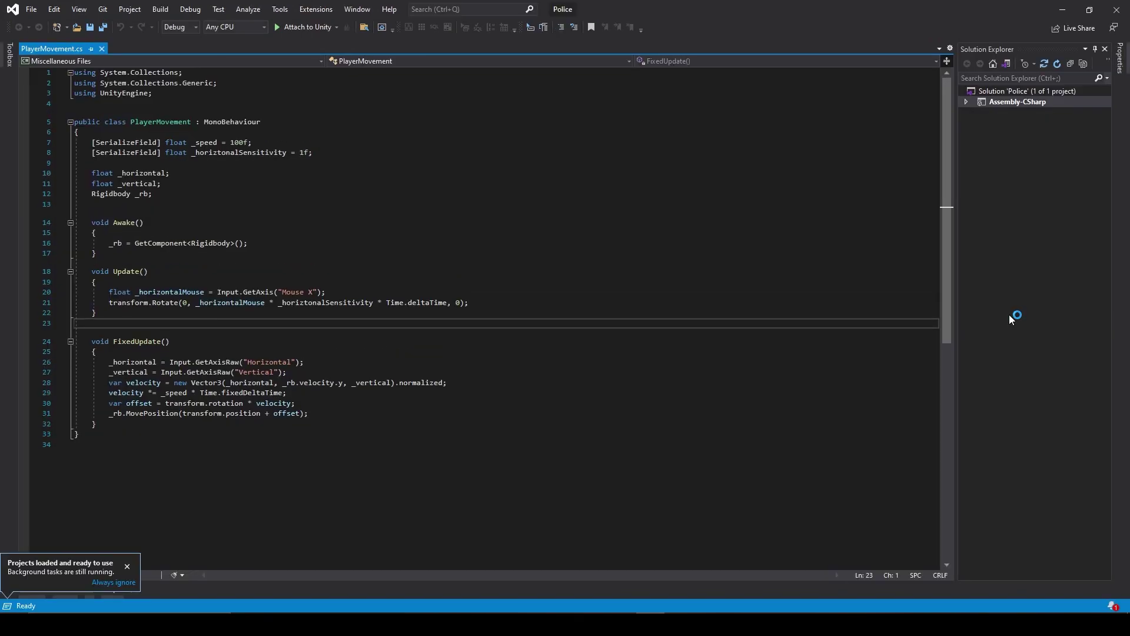
Step: Create a Scripts folder in Assets and open the CameraAim script inside it
{"action": "left_click", "coordinate": [1113, 16]}
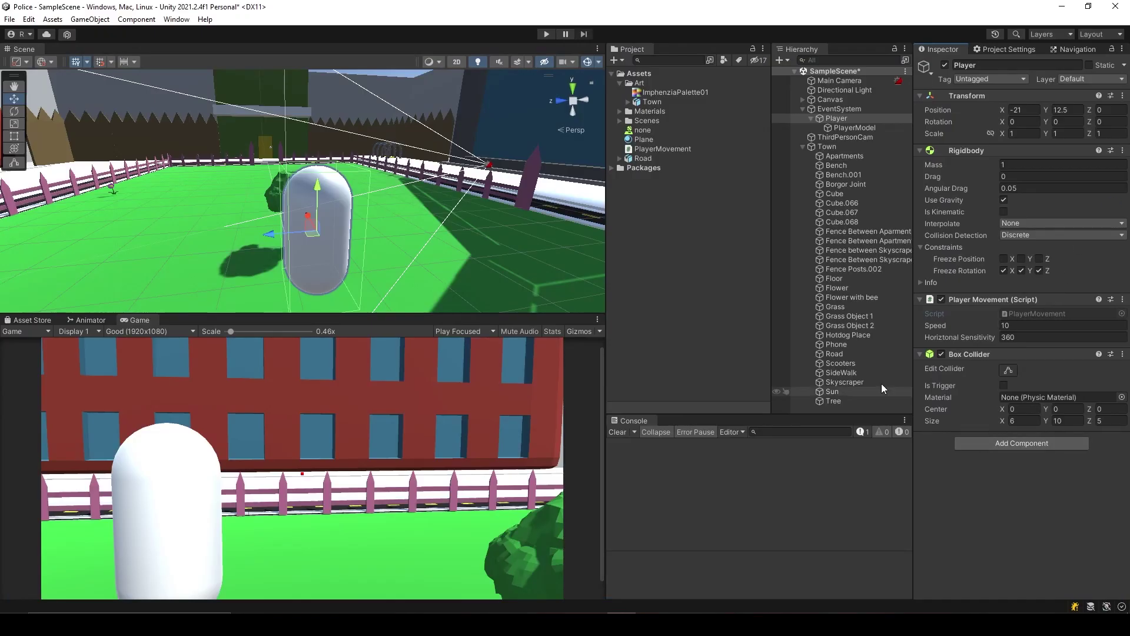
{"action": "right_click", "coordinate": [638, 73]}
{"action": "left_click", "coordinate": [859, 79]}
{"action": "type", "text": "Scripts"}
{"action": "key", "text": "Return"}
{"action": "double_click", "coordinate": [640, 131]}
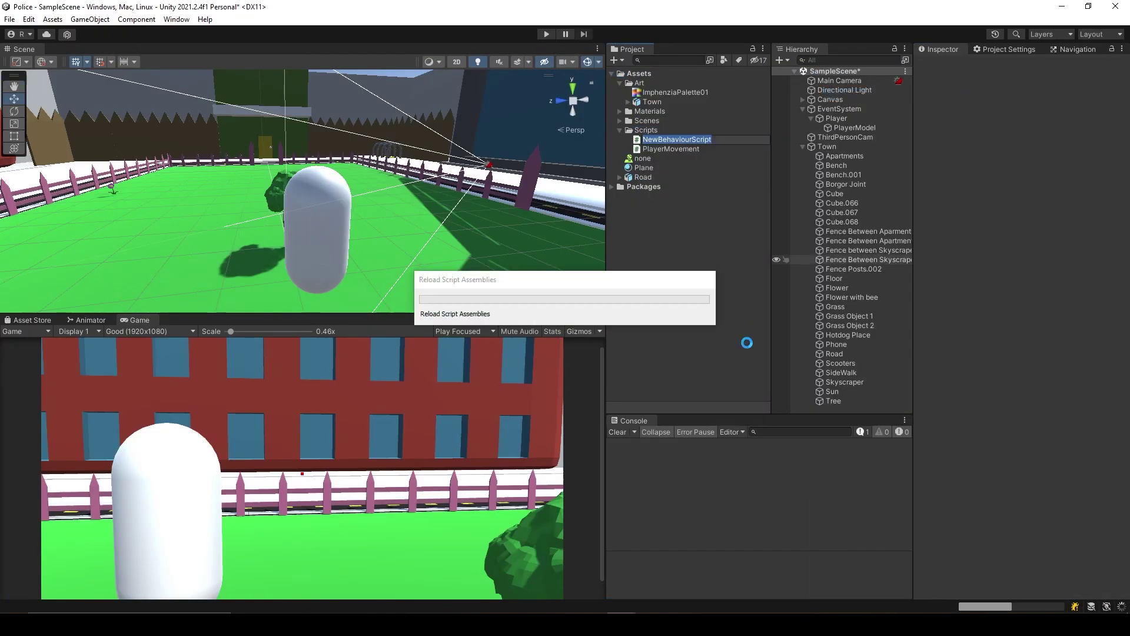
{"action": "left_click", "coordinate": [662, 139]}
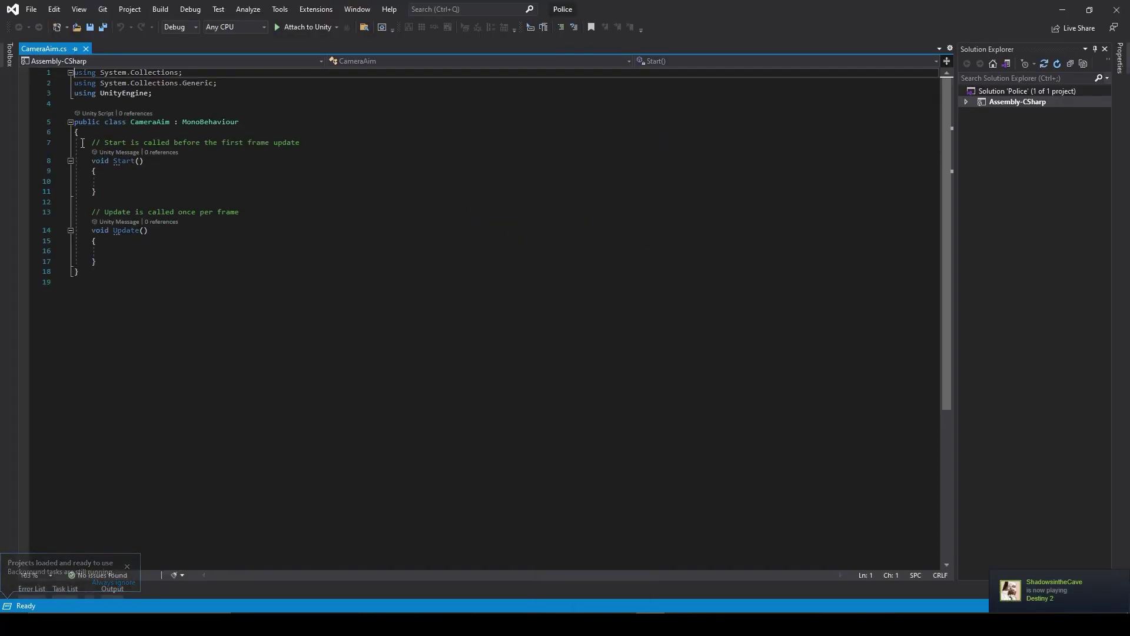
Step: Replace the template methods with 'using Cinemachine;' and a CinemachineVirtualCamera _thirdPersonCamera field
{"action": "left_click_drag", "start_coordinate": [92, 143], "coordinate": [330, 261]}
{"action": "key", "text": "Delete"}
{"action": "left_click", "coordinate": [196, 93]}
{"action": "key", "text": "Return"}
{"action": "type", "text": "using Cinemachine;"}
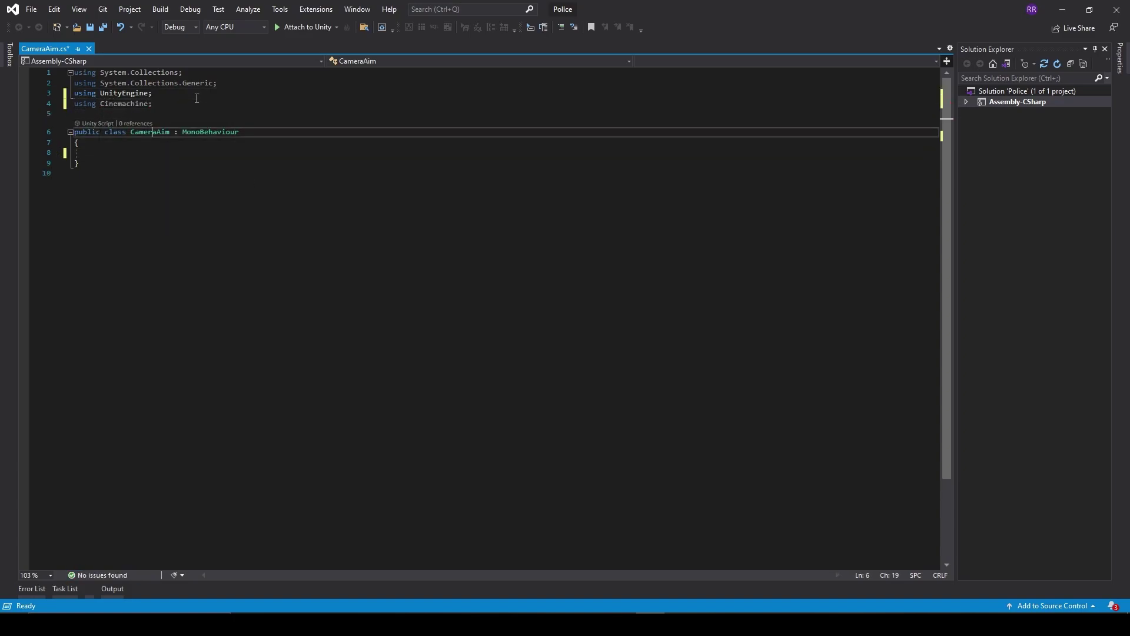
{"action": "key", "text": "Down"}
{"action": "key", "text": "Down"}
{"action": "key", "text": "Down"}
{"action": "type", "text": "CinemachineVirtualCamera _t"}
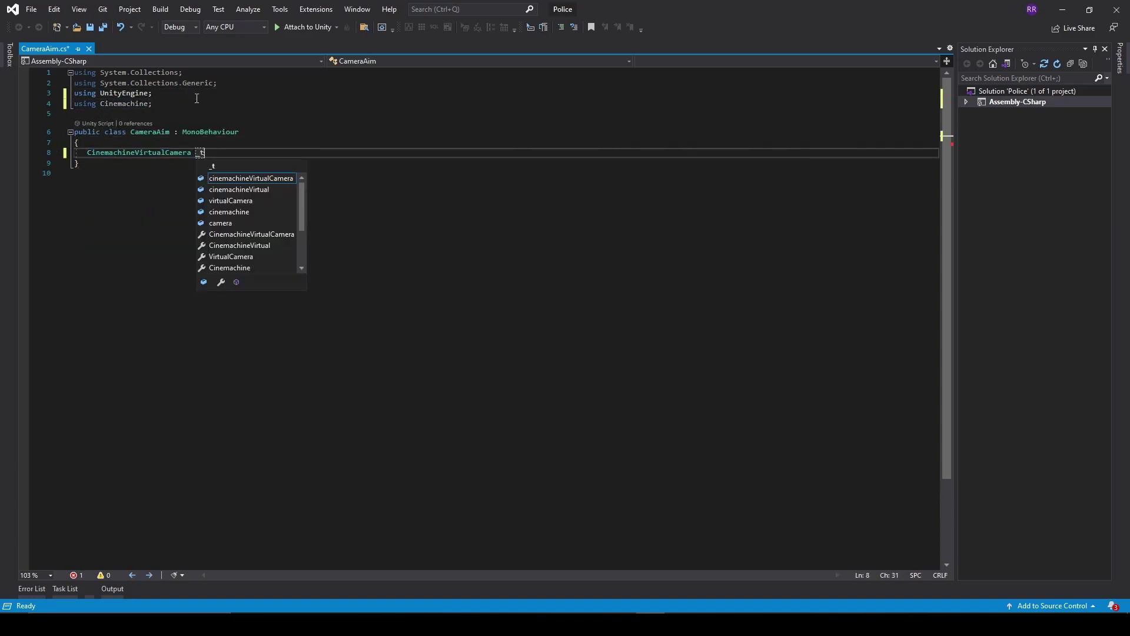
{"action": "type", "text": "hirdPersonCamera;"}
{"action": "key", "text": "Return"}
{"action": "key", "text": "Return"}
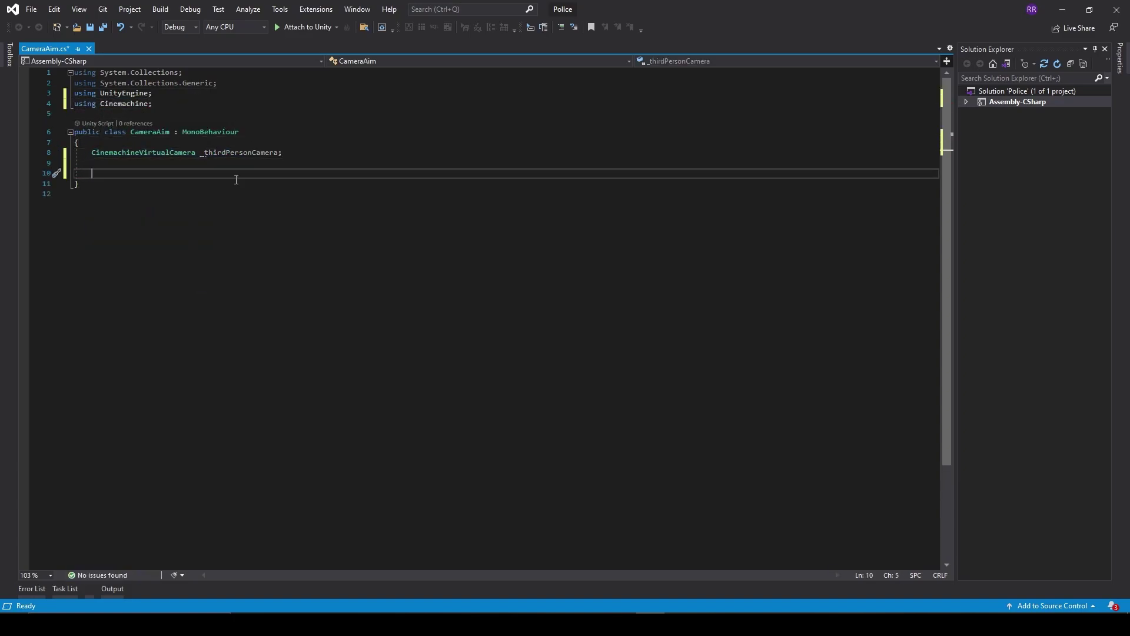
Step: Read Input.GetAxis("Mouse Y") into verticalMouse and begin an _aim line below it
{"action": "key", "text": "Down"}
{"action": "key", "text": "Down"}
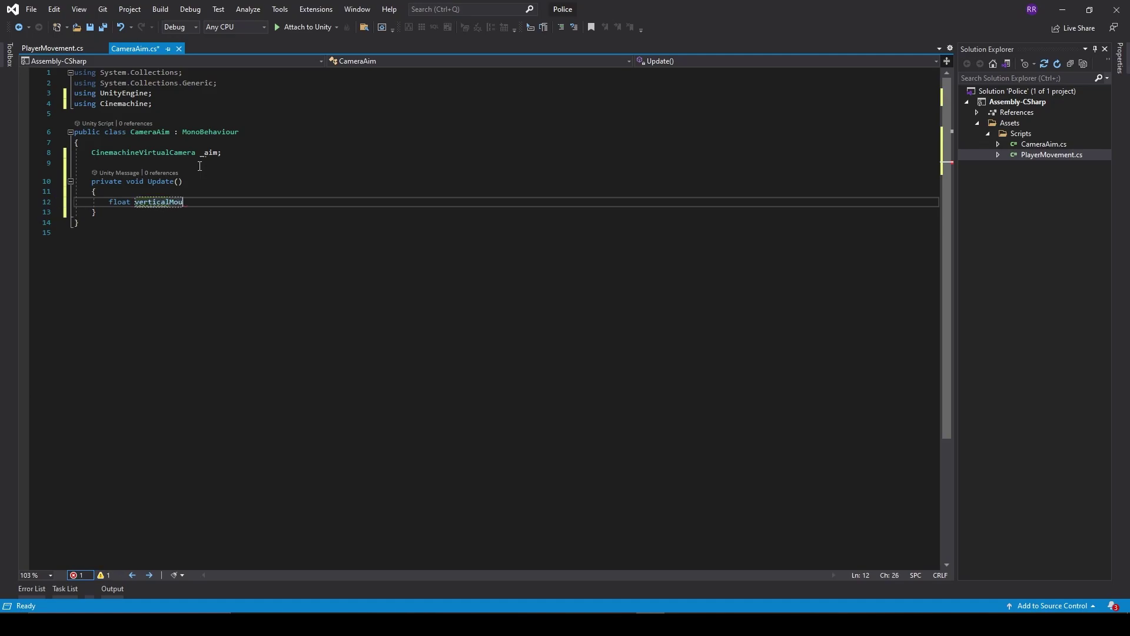
{"action": "type", "text": "se = Input.GetAxis(\"Mouse Y\");"}
{"action": "key", "text": "Return"}
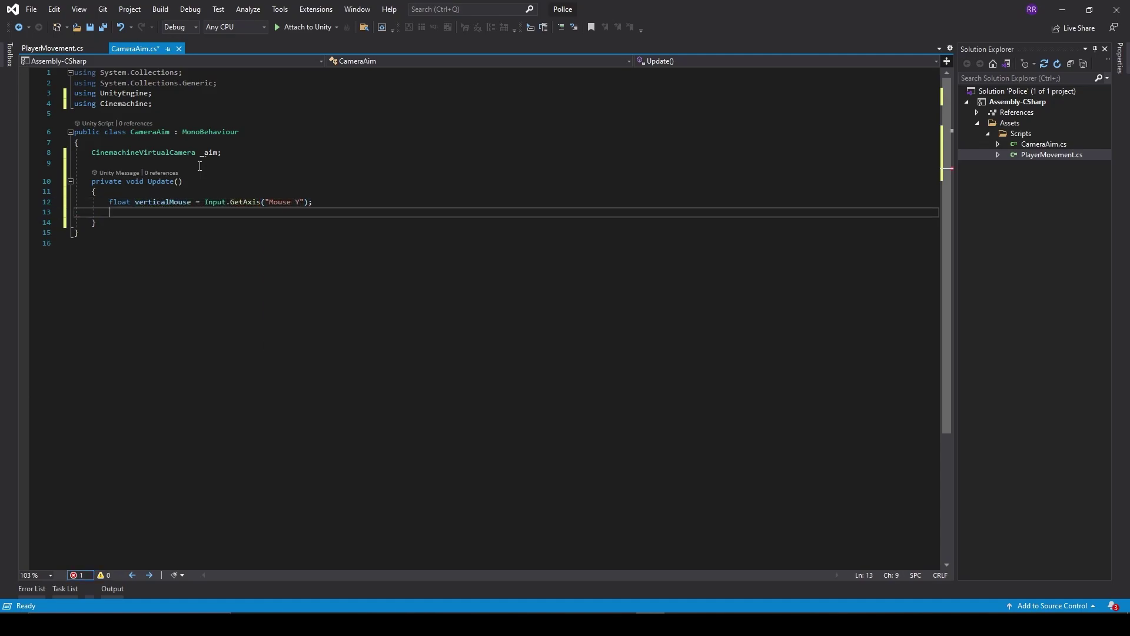
{"action": "type", "text": "Cinemachine"}
{"action": "key", "text": "ctrl+BackSpace"}
{"action": "type", "text": "_aim."}
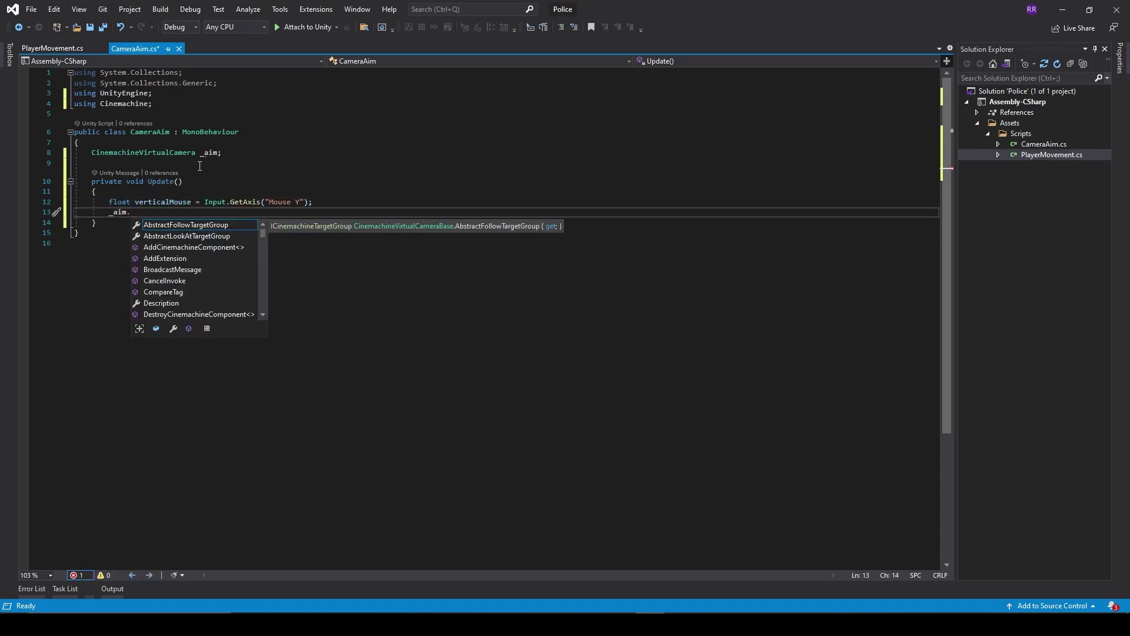
{"action": "scroll", "coordinate": [199, 262], "scroll_direction": "down", "scroll_amount": 5}
{"action": "scroll", "coordinate": [199, 262], "scroll_direction": "down", "scroll_amount": 3}
{"action": "scroll", "coordinate": [199, 263], "scroll_direction": "down", "scroll_amount": 3}
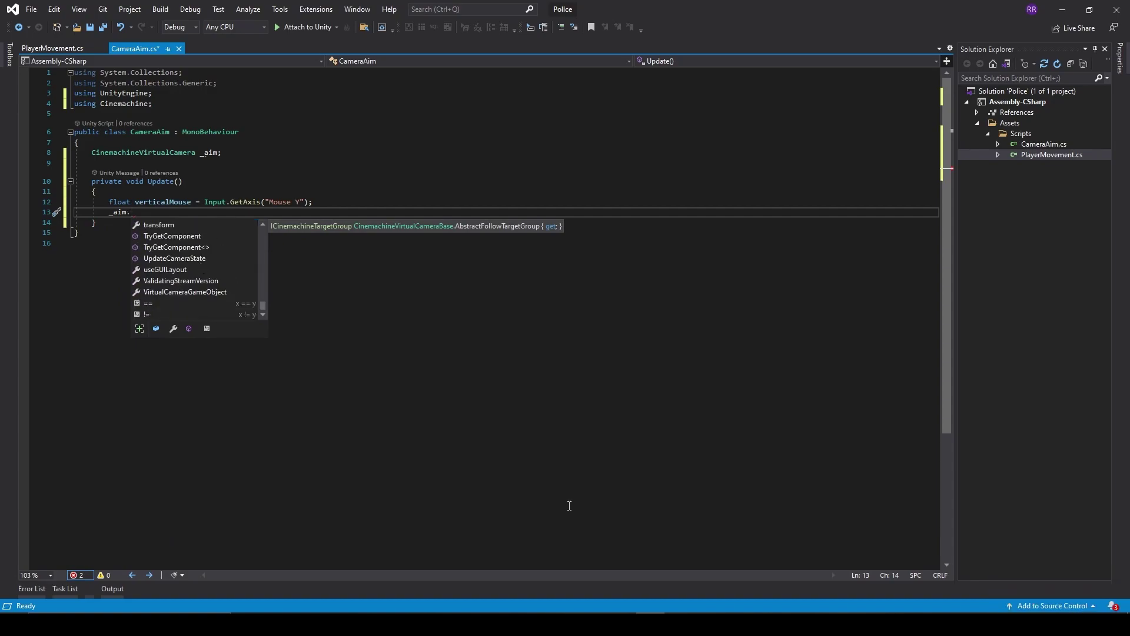
Step: In Unity, select ThirdPersonCam and review its Body follow settings in the Inspector
{"action": "left_click", "coordinate": [836, 119]}
{"action": "left_click", "coordinate": [839, 81]}
{"action": "left_click", "coordinate": [803, 147]}
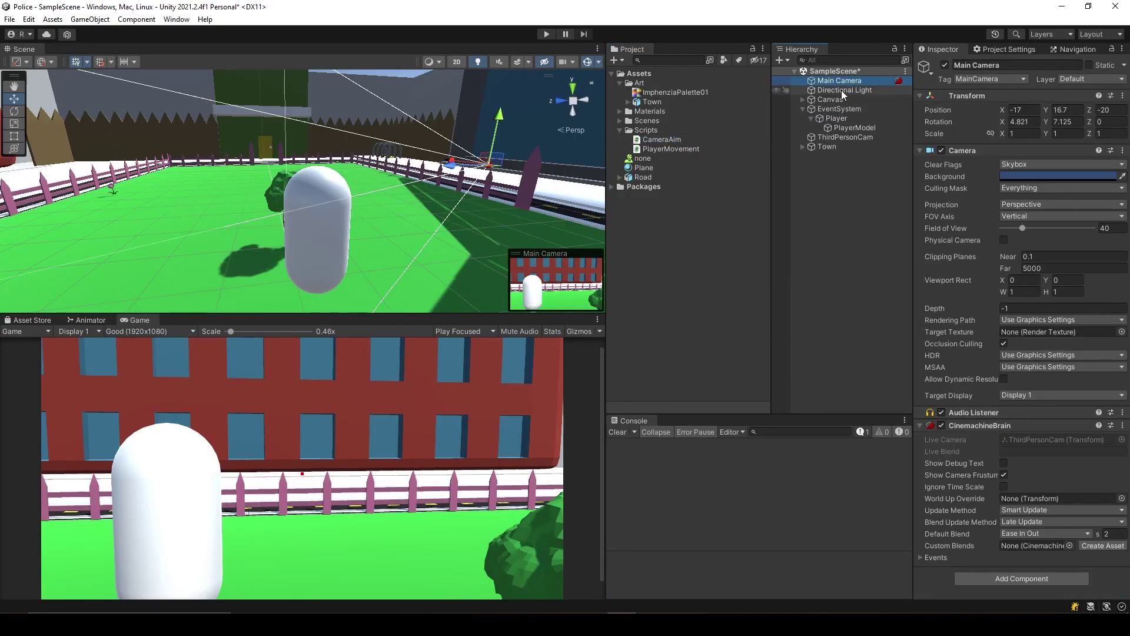
{"action": "left_click", "coordinate": [845, 137]}
{"action": "left_click", "coordinate": [921, 270]}
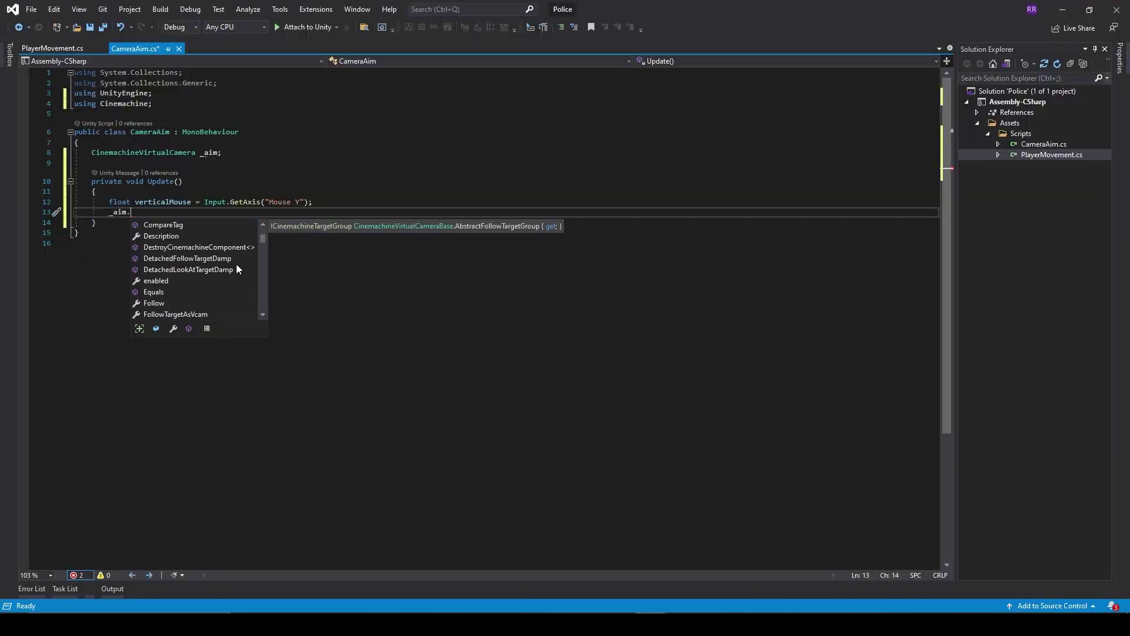
{"action": "scroll", "coordinate": [199, 270], "scroll_direction": "down", "scroll_amount": 2}
{"action": "scroll", "coordinate": [199, 267], "scroll_direction": "down", "scroll_amount": 2}
{"action": "scroll", "coordinate": [200, 267], "scroll_direction": "down", "scroll_amount": 2}
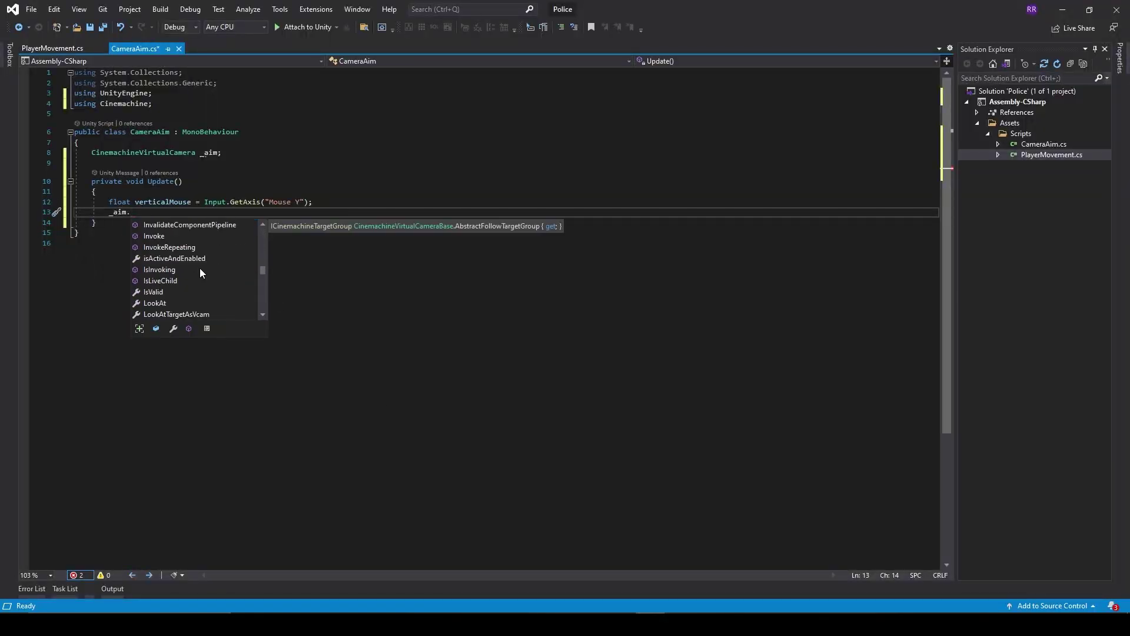
{"action": "scroll", "coordinate": [192, 294], "scroll_direction": "down", "scroll_amount": 2}
{"action": "scroll", "coordinate": [195, 300], "scroll_direction": "down", "scroll_amount": 3}
{"action": "scroll", "coordinate": [217, 305], "scroll_direction": "down", "scroll_amount": 3}
{"action": "scroll", "coordinate": [219, 304], "scroll_direction": "down", "scroll_amount": 2}
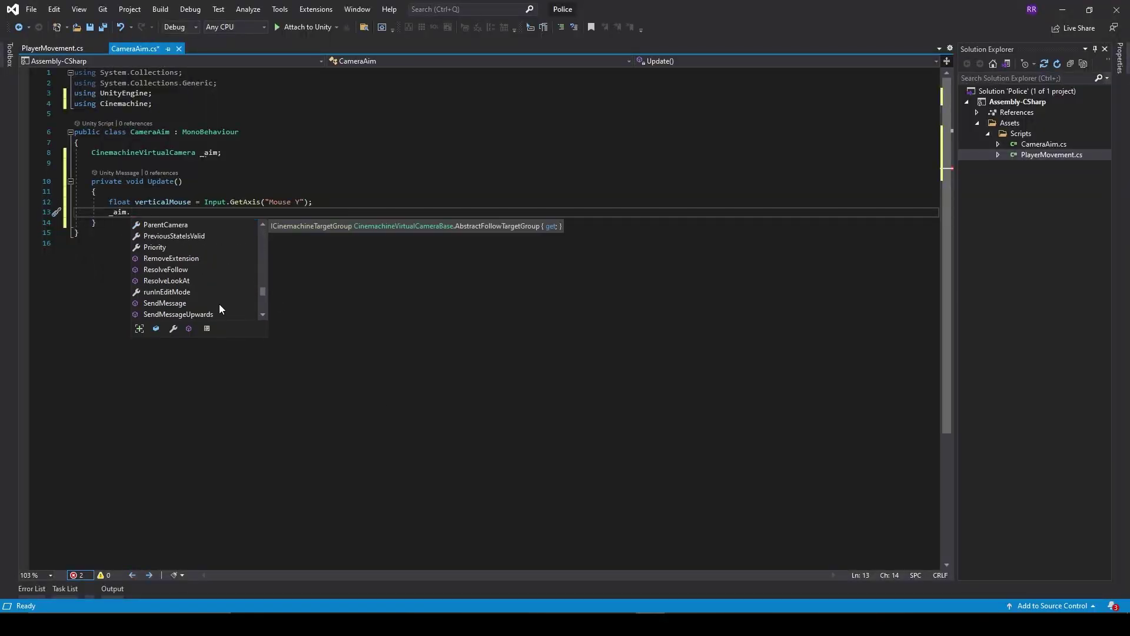
{"action": "scroll", "coordinate": [219, 304], "scroll_direction": "up", "scroll_amount": 6}
Step: Start retyping the _aim field's type as a Cinemachine class
{"action": "double_click", "coordinate": [142, 152]}
{"action": "type", "text": "Cinema"}
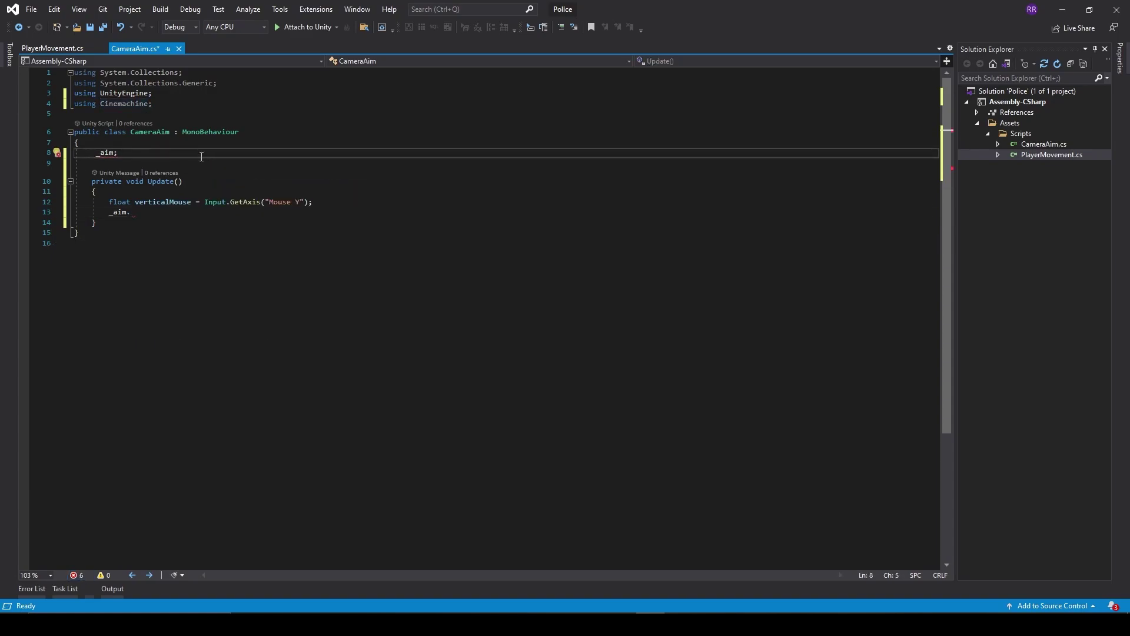
{"action": "type", "text": "Cinemachine"}
{"action": "key", "text": "Escape"}
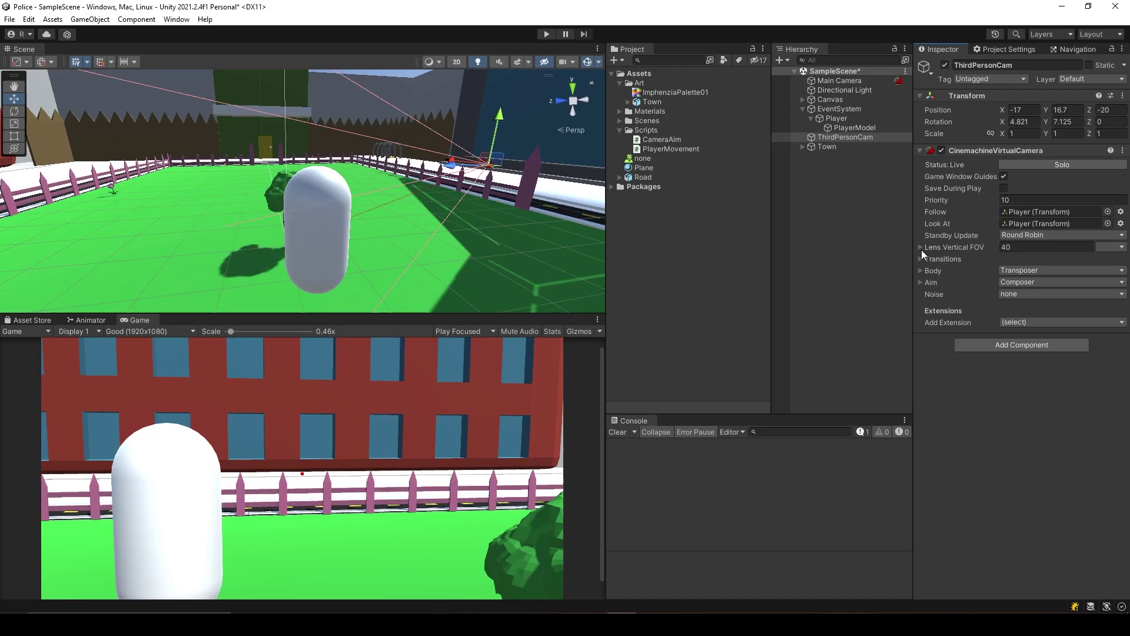
Step: Review ThirdPersonCam's Aim composer options, then restore the camera field name _thirdPersonCamera in CameraAim
{"action": "left_click", "coordinate": [922, 282]}
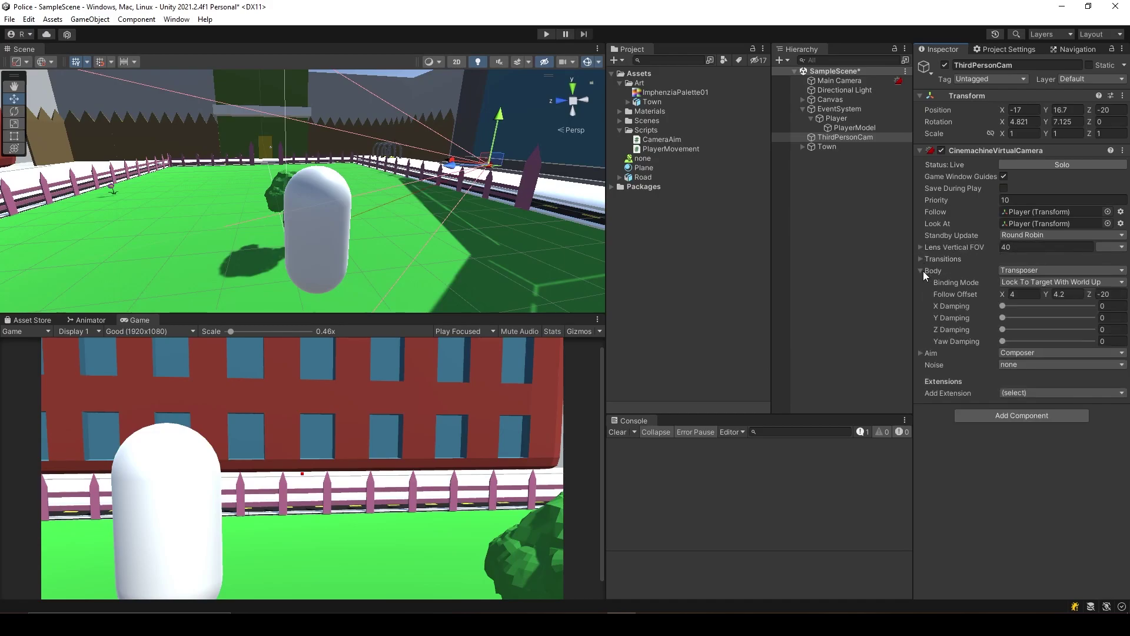
{"action": "left_click", "coordinate": [1062, 282]}
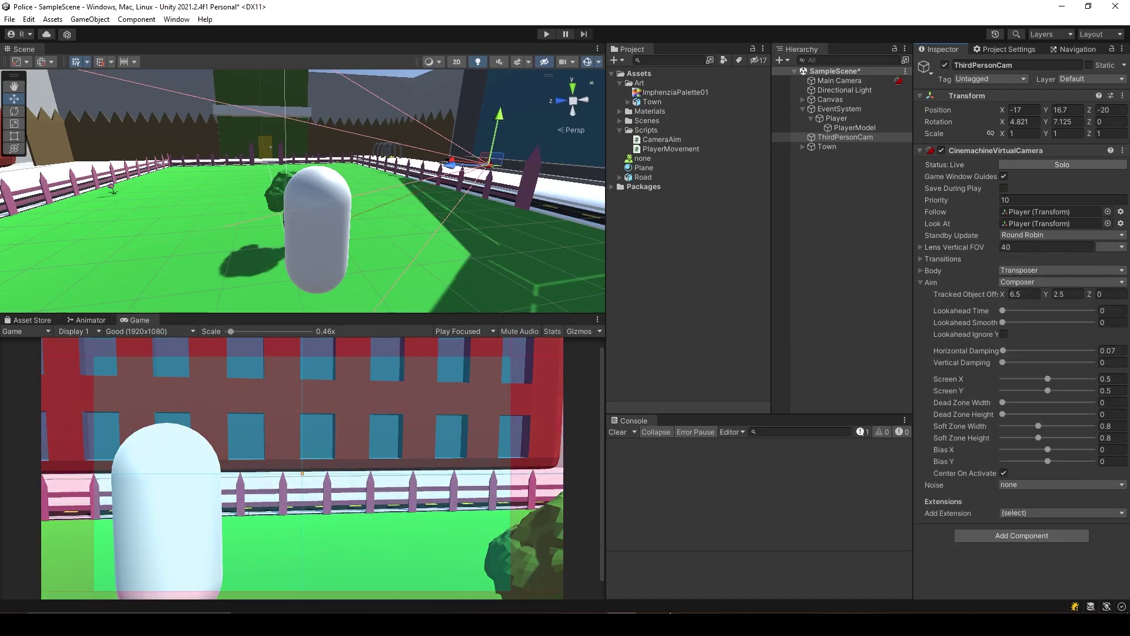
{"action": "key", "text": "alt+Tab"}
{"action": "key", "text": "BackSpace"}
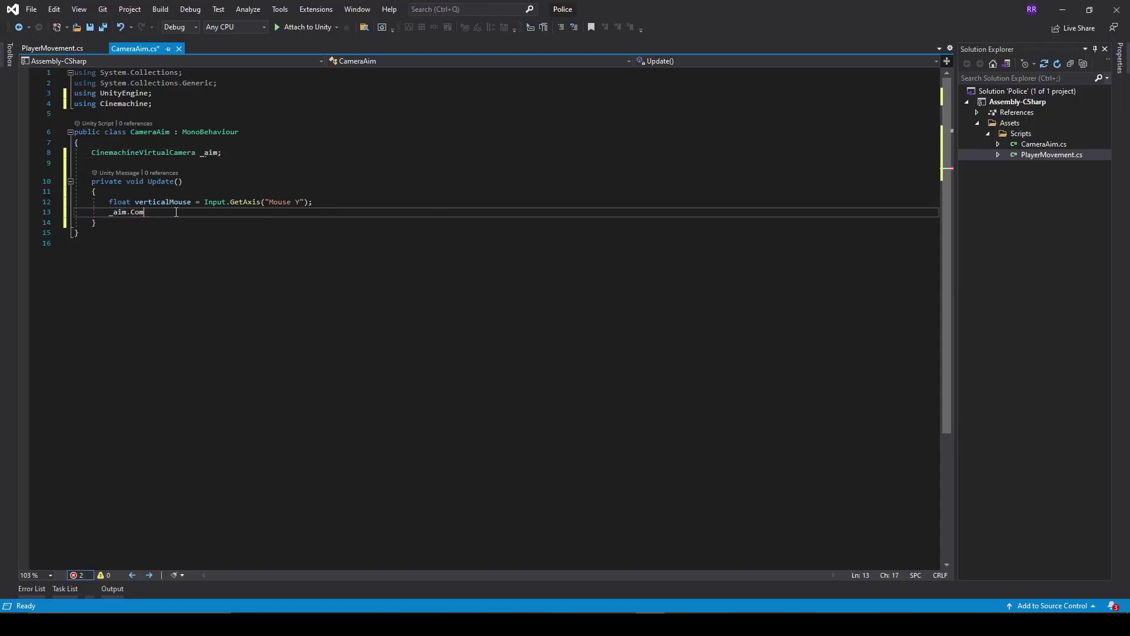
{"action": "key", "text": "ctrl+z"}
{"action": "key", "text": "ctrl+z"}
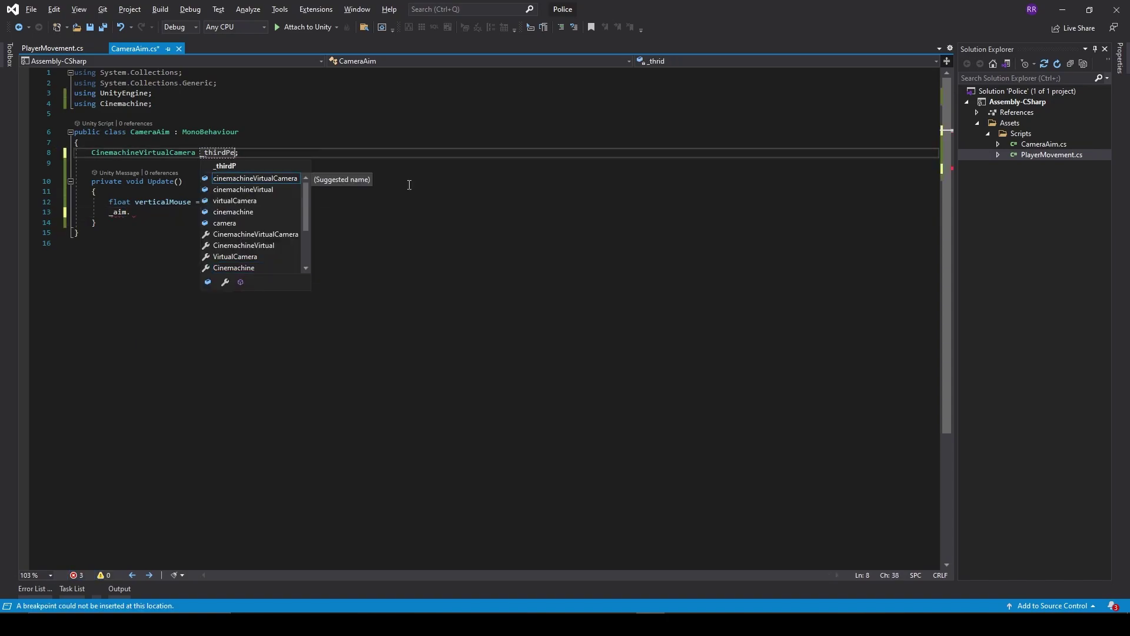
{"action": "key", "text": "ctrl+y"}
{"action": "left_click", "coordinate": [142, 210]}
Step: Add Start() assigning _aim = _thirdPersonCamera.GetCinemachineComponent<CinemachineComposer>() and generate the _aim field
{"action": "left_click", "coordinate": [206, 163]}
{"action": "key", "text": "Return"}
{"action": "type", "text": "start"}
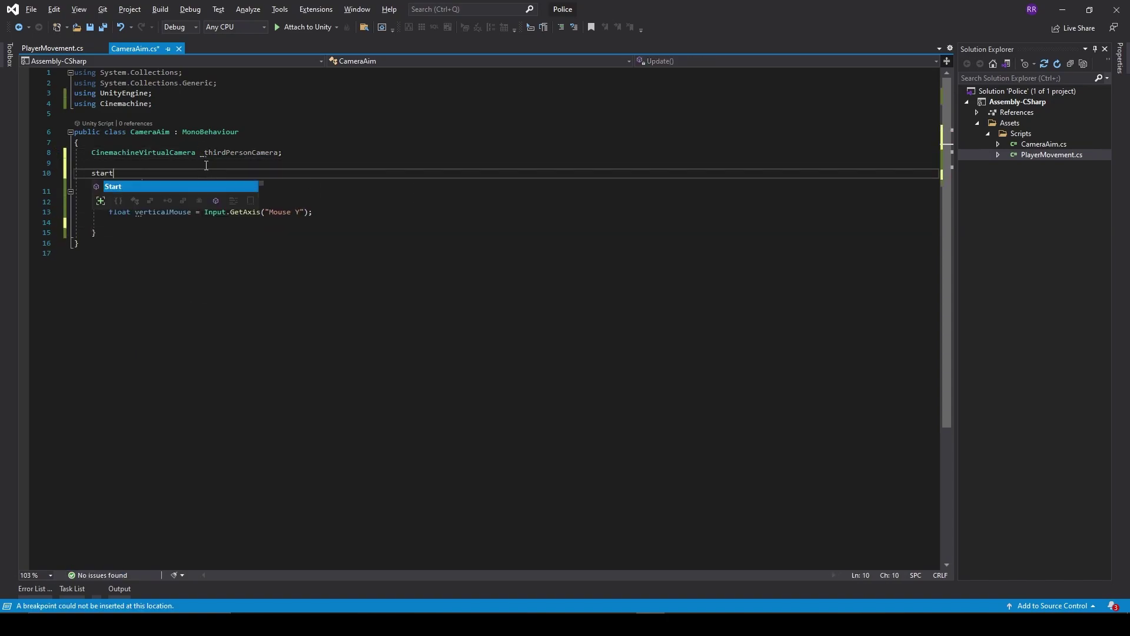
{"action": "key", "text": "Tab"}
{"action": "type", "text": "_aim = "}
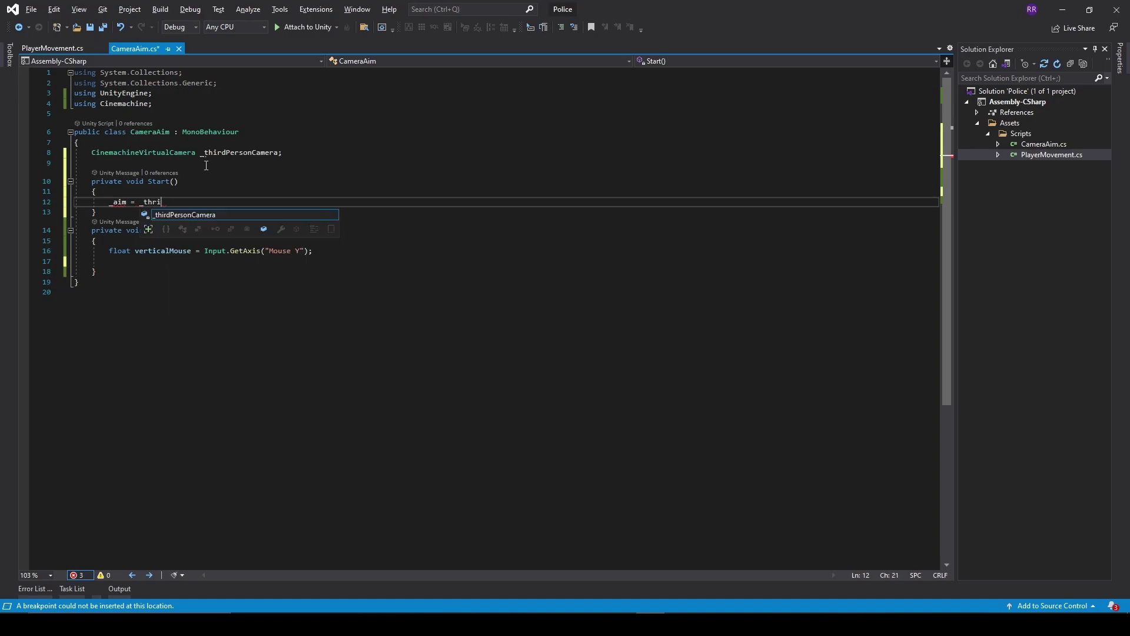
{"action": "type", "text": "_thirdPersonCamera.GetCinemachineComponent<CinemachineComposer>()"}
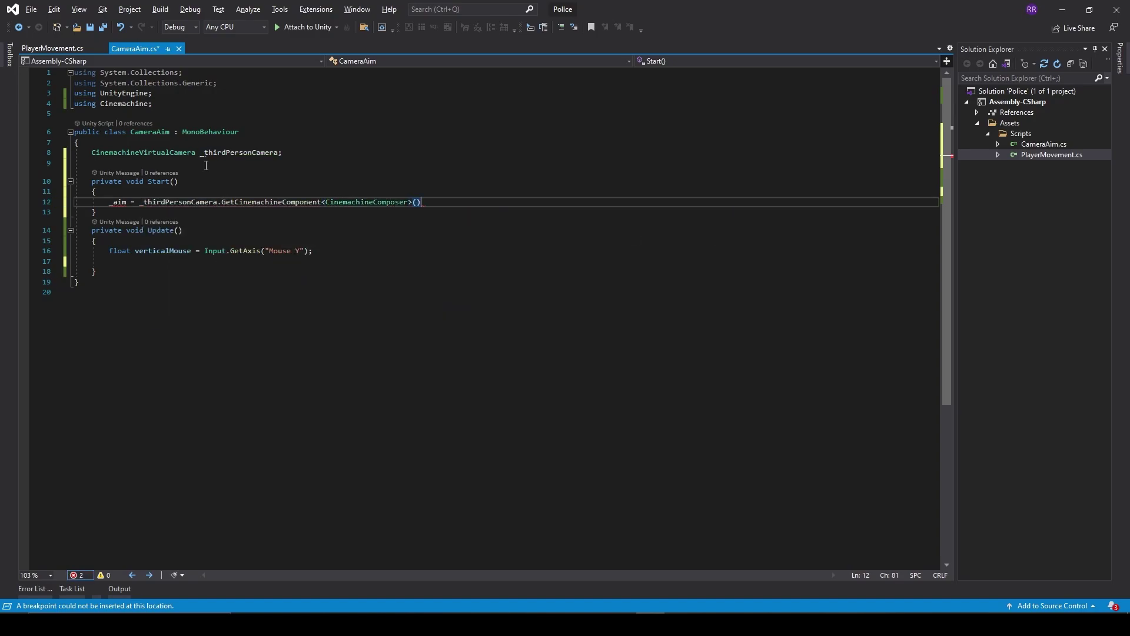
{"action": "type", "text": ";"}
{"action": "key", "text": "ctrl+period"}
{"action": "key", "text": "Return"}
Step: Begin an Update line adding verticalMouse to _aim's tracked point
{"action": "key", "text": "Down"}
{"action": "key", "text": "Down"}
{"action": "key", "text": "Down"}
{"action": "type", "text": "_aim += "}
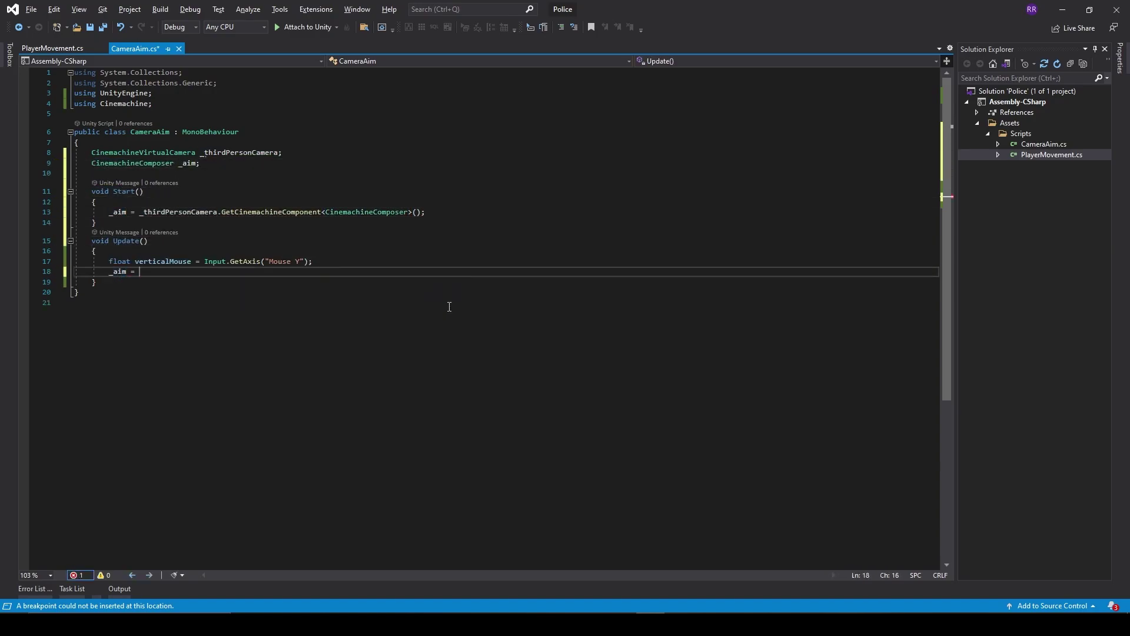
{"action": "type", "text": "ver"}
{"action": "key", "text": "Tab"}
{"action": "type", "text": ";"}
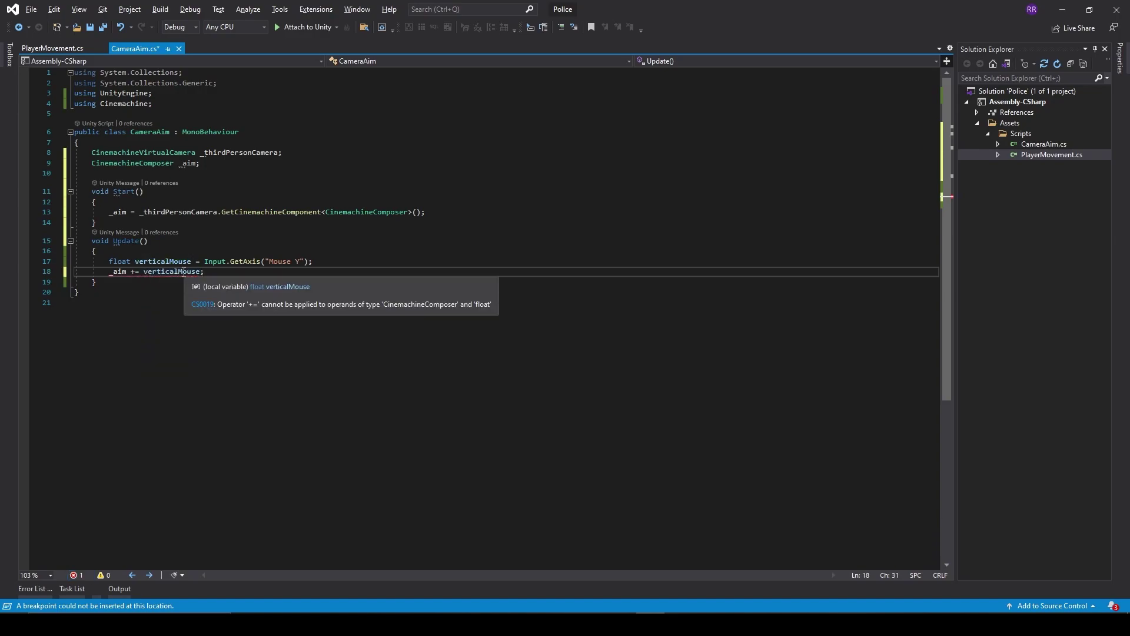
{"action": "left_click", "coordinate": [130, 273]}
{"action": "type", "text": ".Tr"}
{"action": "key", "text": "Tab"}
{"action": "type", "text": "."}
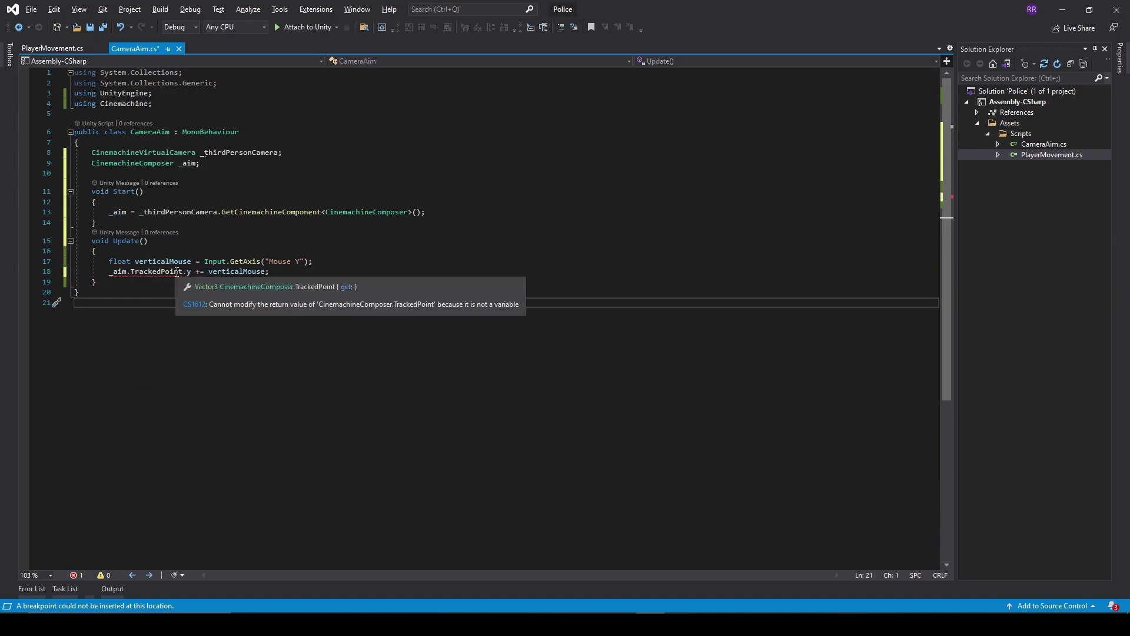
Step: Retarget that line to _aim.m_TrackedObjectOffset.y
{"action": "left_click", "coordinate": [184, 272]}
{"action": "type", "text": ".y"}
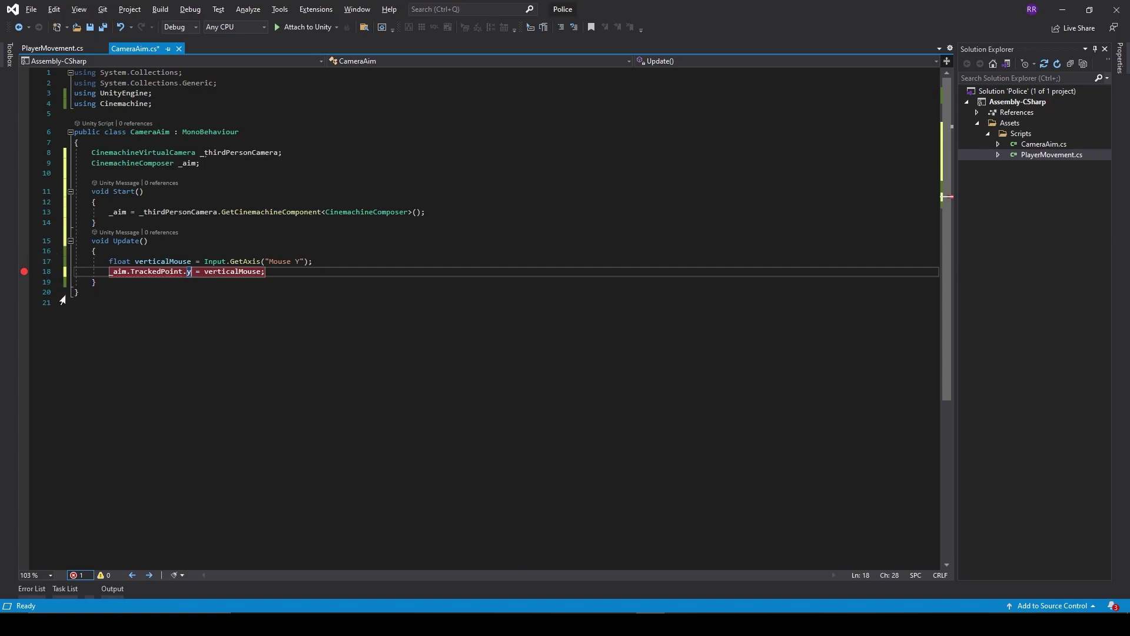
{"action": "key", "text": "ctrl+BackSpace"}
{"action": "key", "text": "ctrl+BackSpace"}
{"action": "key", "text": "ctrl+BackSpace"}
{"action": "type", "text": "m_tra"}
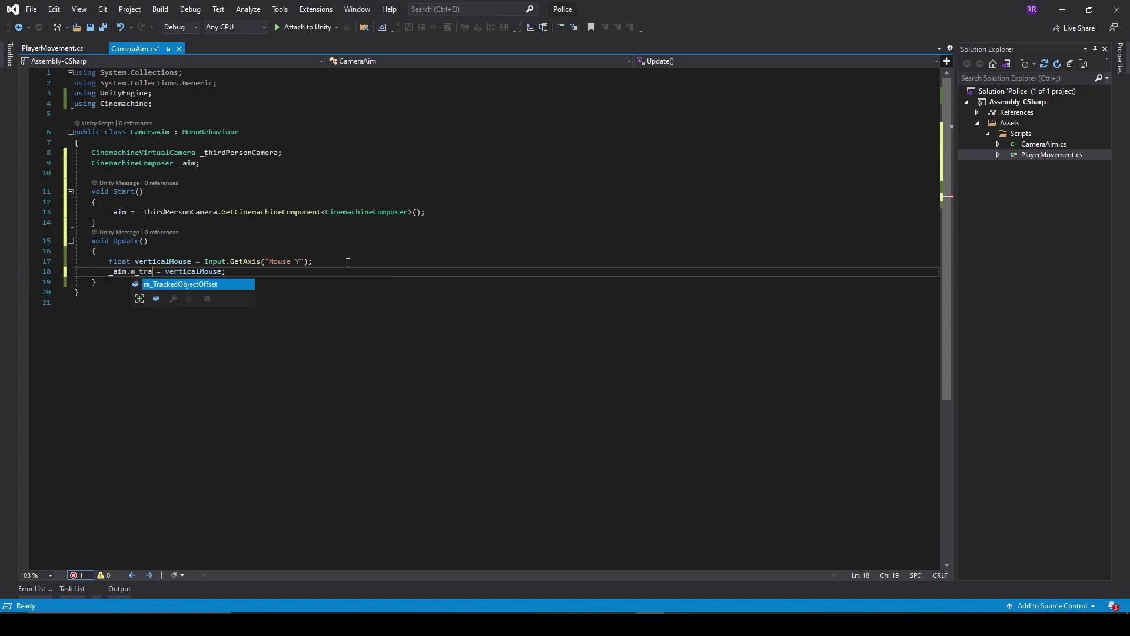
{"action": "key", "text": "Tab"}
{"action": "type", "text": ".y"}
Step: Multiply verticalMouse by a newly generated vertical camera sensitivity field
{"action": "key", "text": "Return"}
{"action": "type", "text": "float verticalCameraMovement ="}
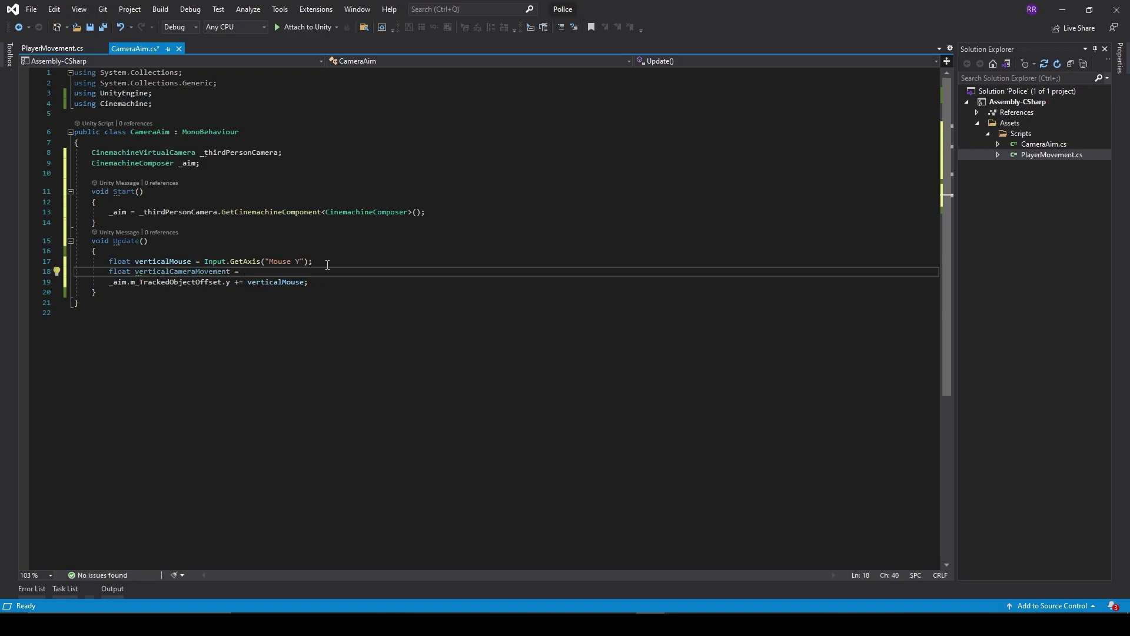
{"action": "type", "text": "verticalMouse * verticalCameraSensitivity;"}
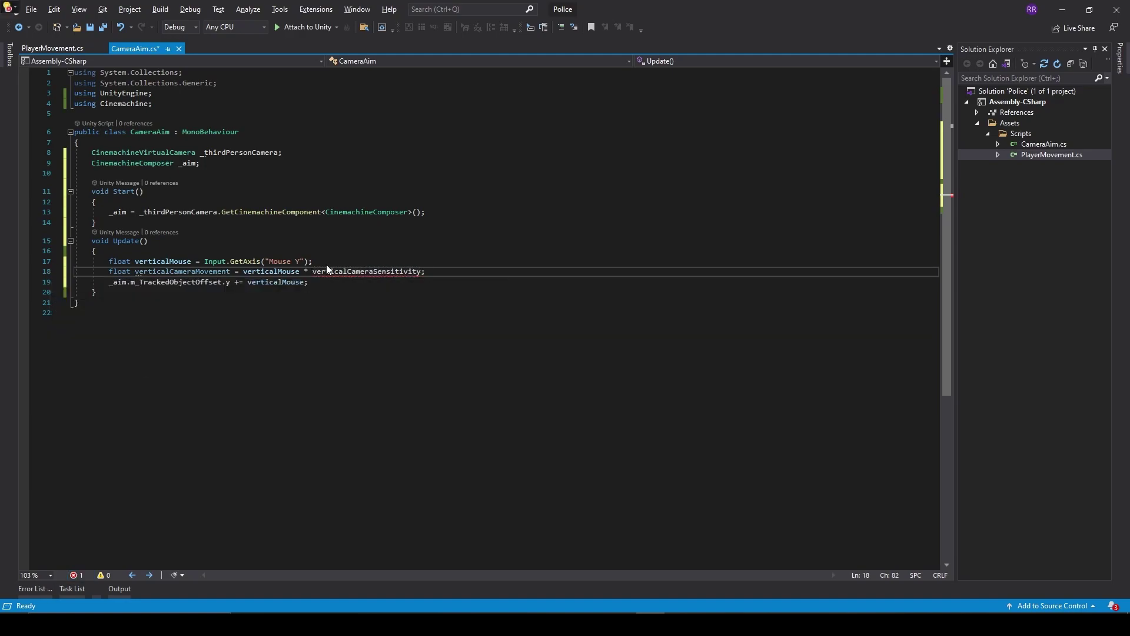
{"action": "key", "text": "ctrl+period"}
{"action": "key", "text": "Return"}
{"action": "type", "text": "_"}
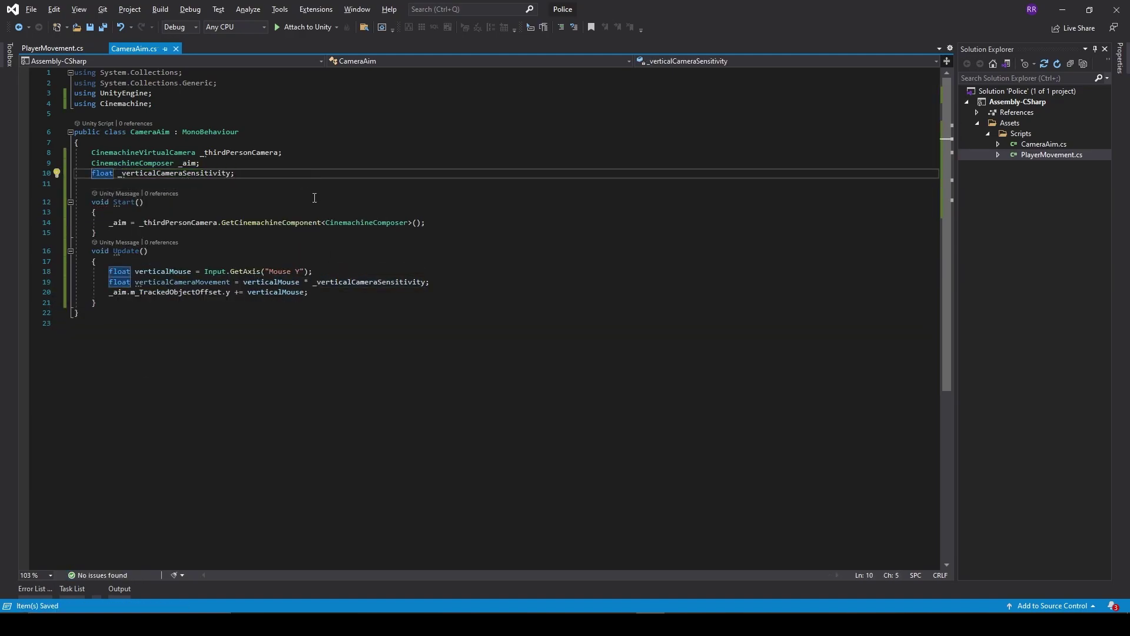
{"action": "left_click", "coordinate": [278, 292]}
{"action": "type", "text": "verticalCameraMovement"}
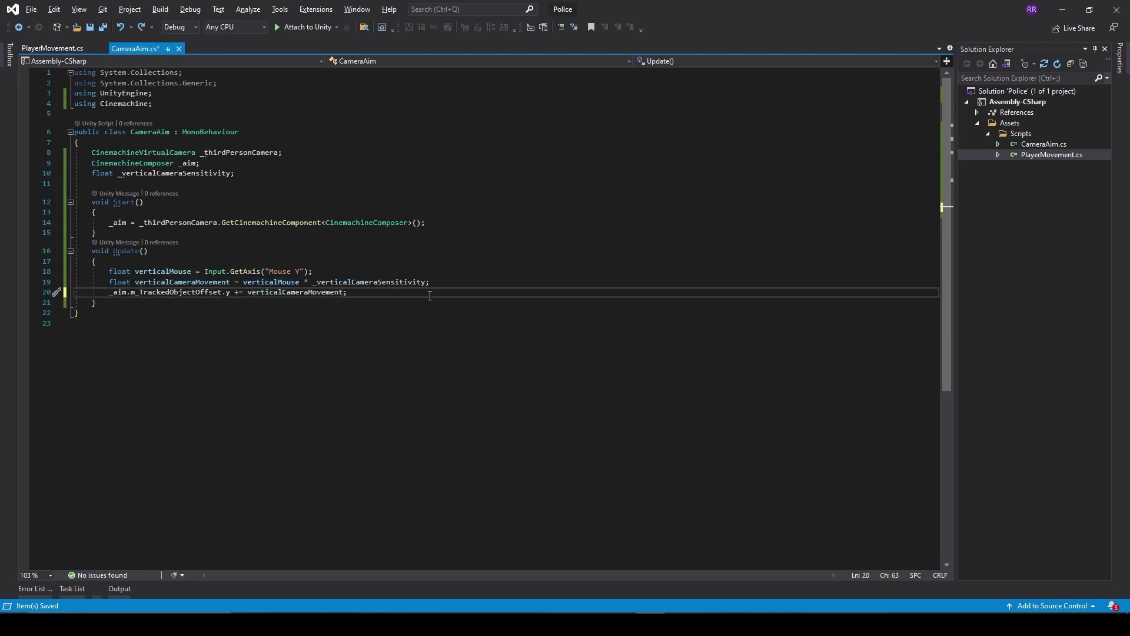
Step: Make the sensitivity field [SerializeField], move it to the class top, and default it to 10f
{"action": "left_click", "coordinate": [91, 173]}
{"action": "type", "text": "[SerializeField]"}
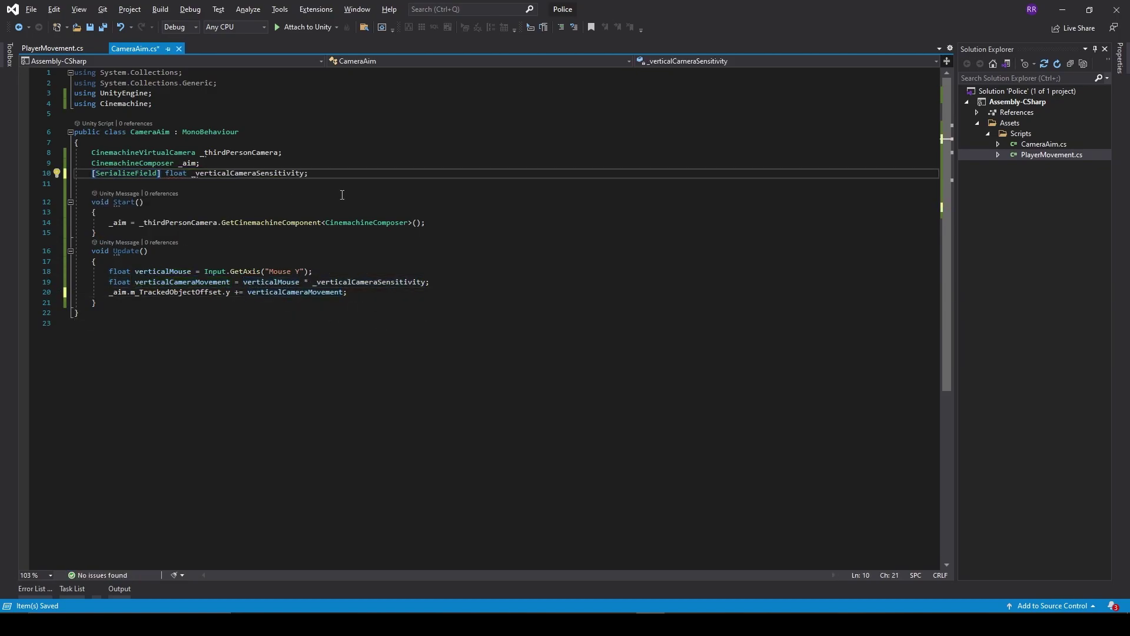
{"action": "key", "text": "alt+Up"}
{"action": "key", "text": "alt+Up"}
{"action": "key", "text": "End"}
{"action": "key", "text": "Return"}
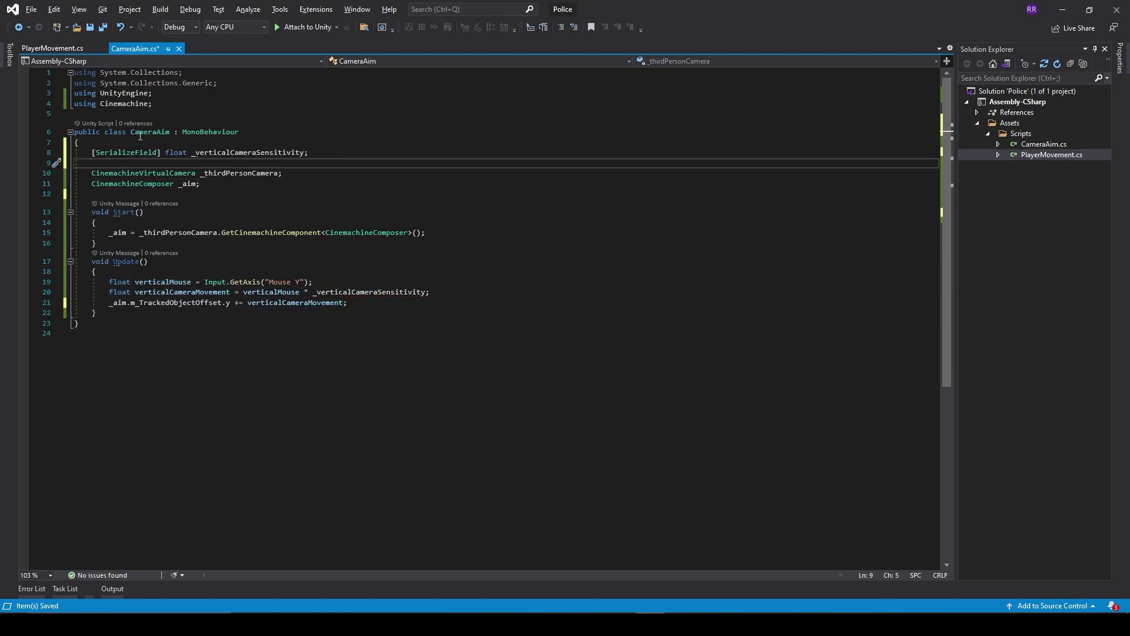
{"action": "left_click", "coordinate": [306, 152]}
{"action": "type", "text": "= 10f"}
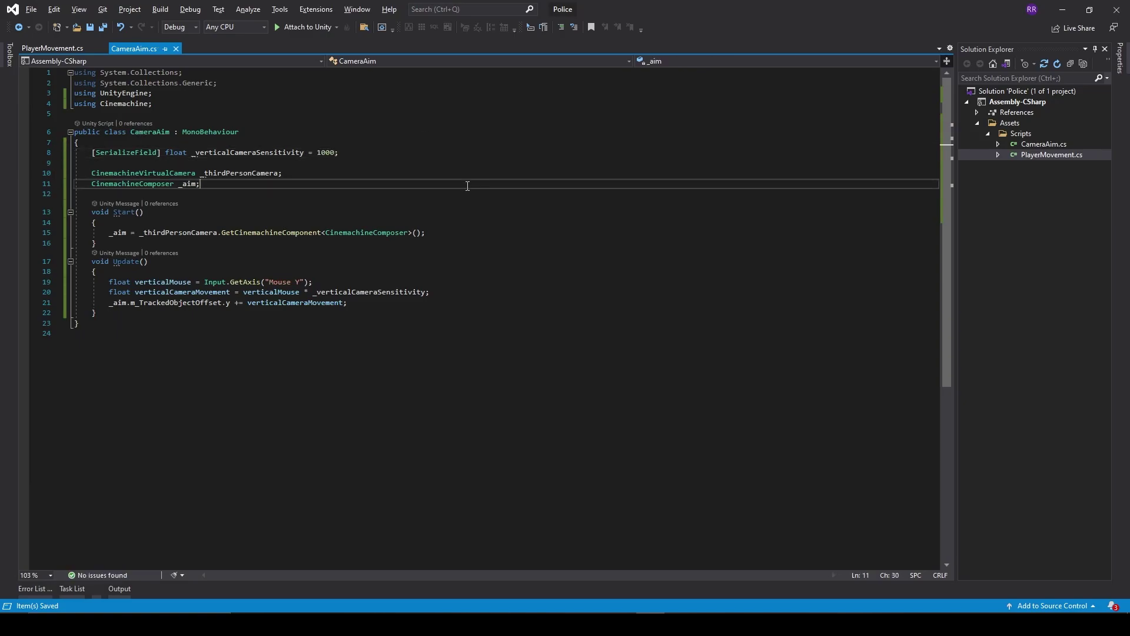
{"action": "left_click", "coordinate": [465, 183]}
Step: Switch to Unity and select the Player to check its Camera Aim component
{"action": "key", "text": "alt+Tab"}
{"action": "left_click", "coordinate": [818, 117]}
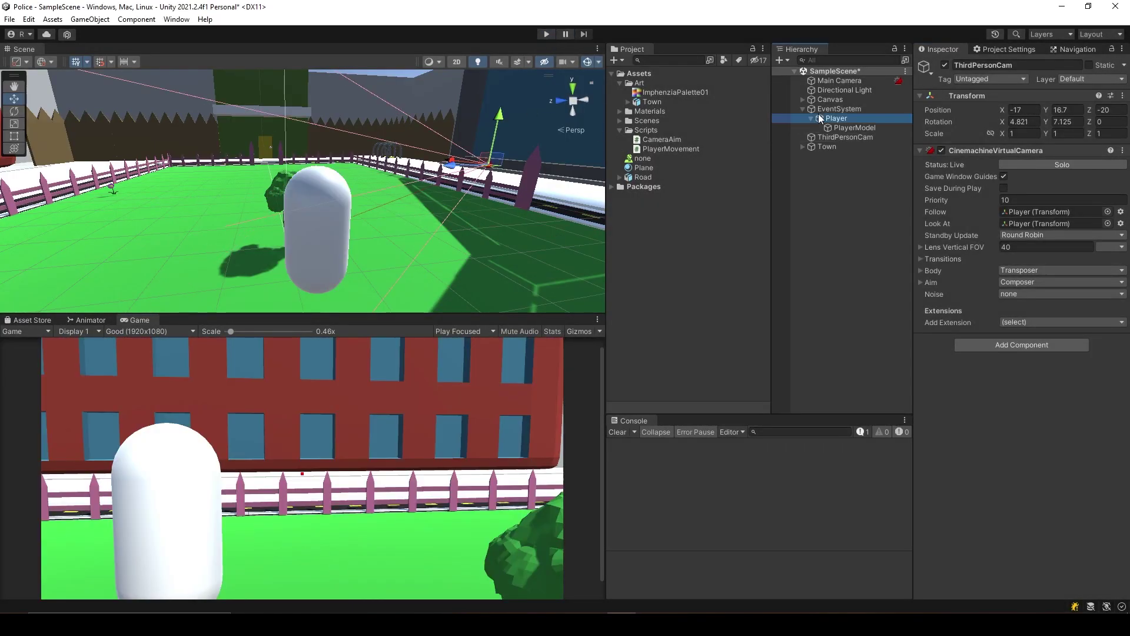
{"action": "key", "text": "alt+Tab"}
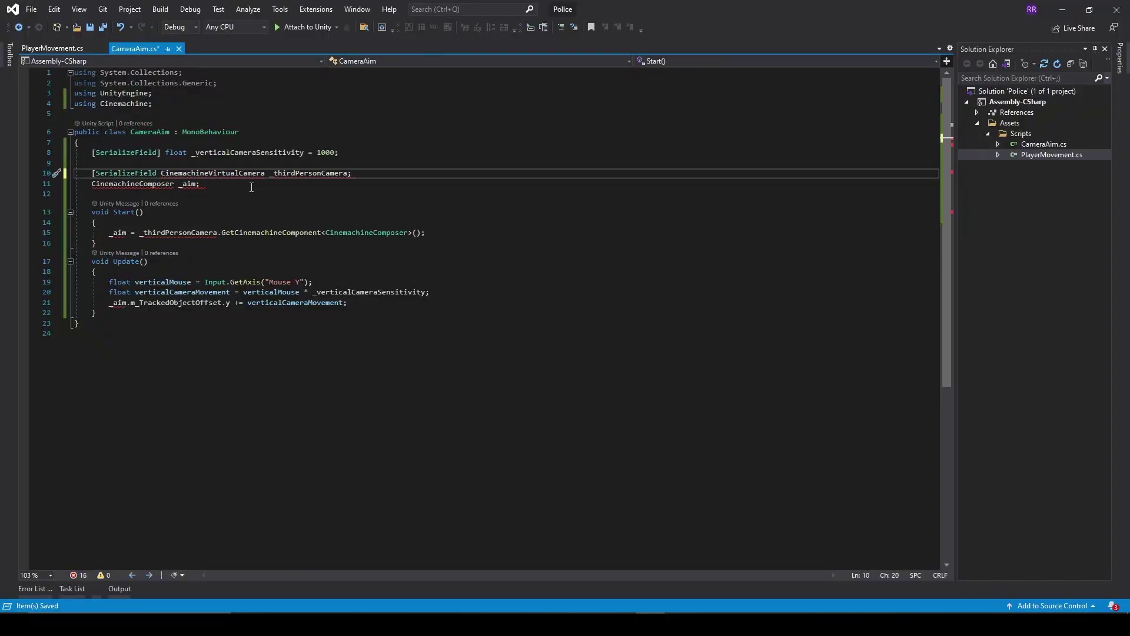
{"action": "key", "text": "alt+Tab"}
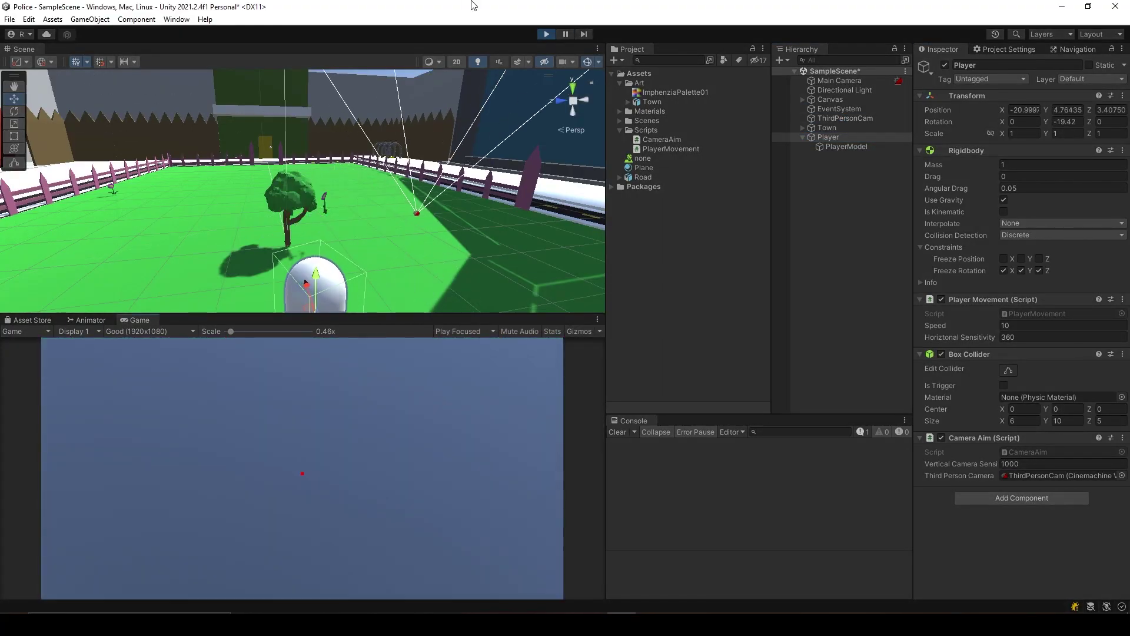
Step: Set Vertical Camera Sensitivity to 10 and play-test the camera aim
{"action": "left_click", "coordinate": [1012, 463]}
{"action": "type", "text": "10"}
{"action": "left_click", "coordinate": [545, 34]}
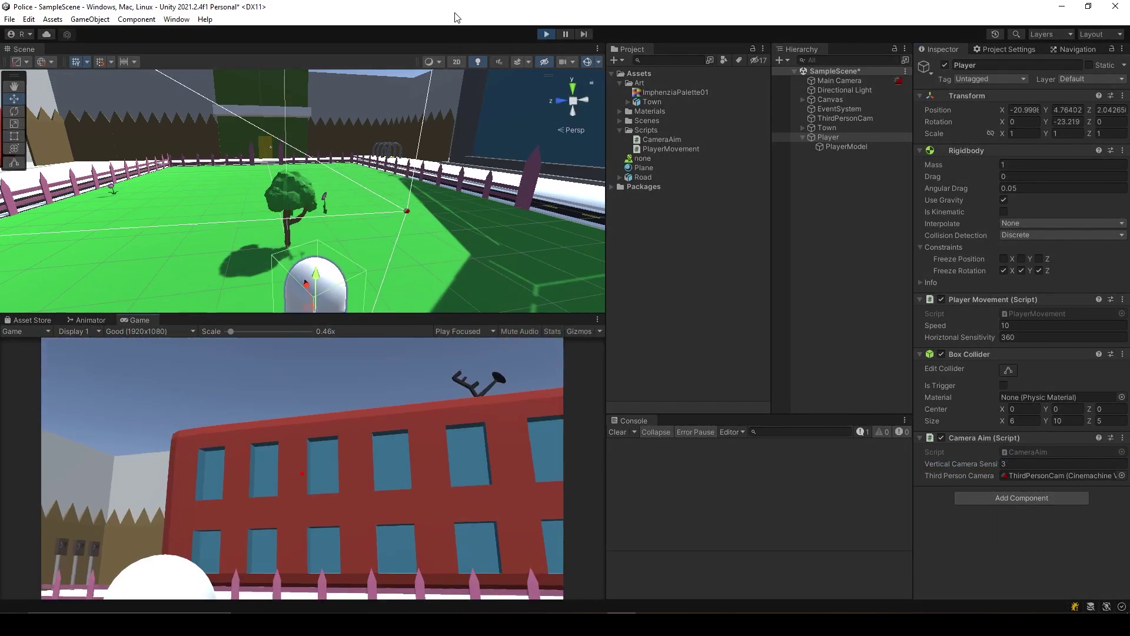
{"action": "left_click", "coordinate": [546, 34]}
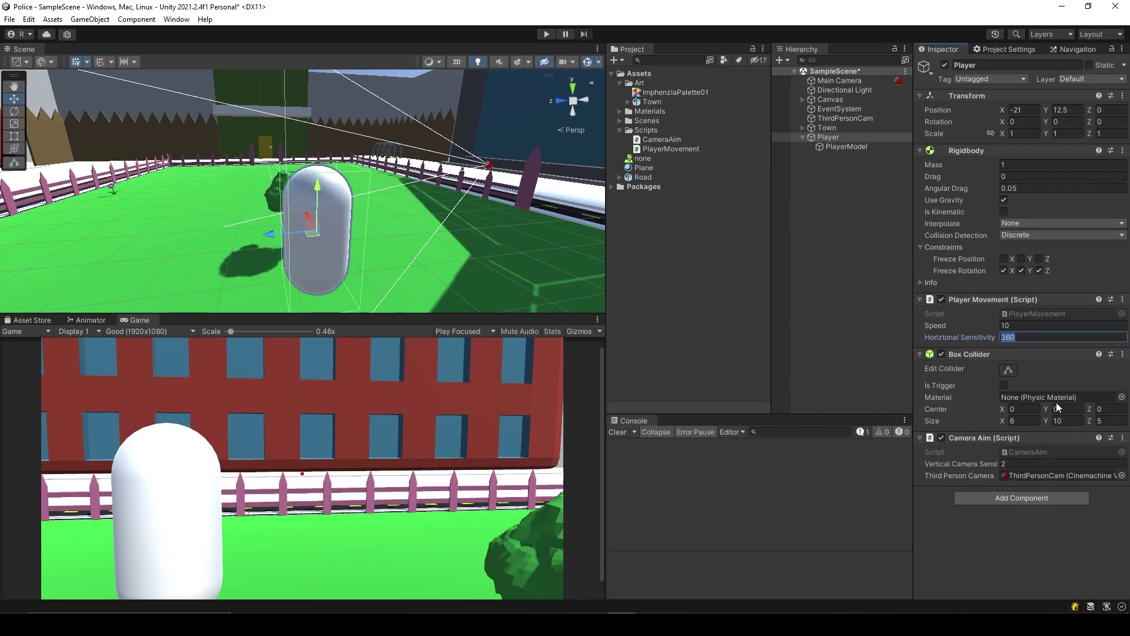
{"action": "left_click", "coordinate": [546, 34]}
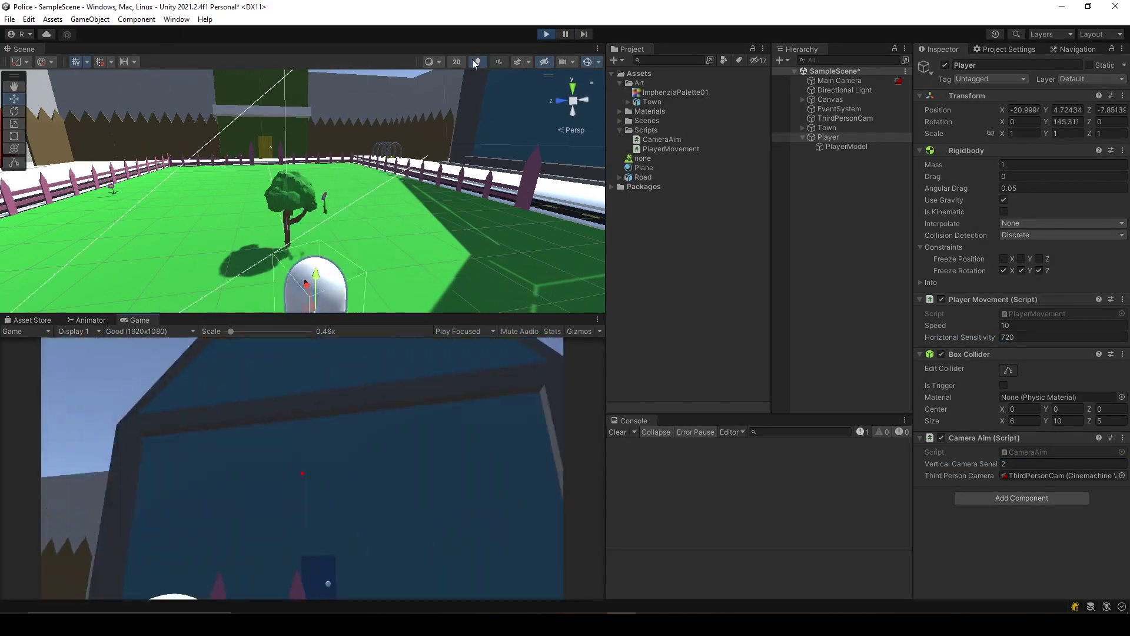
Step: Change the tracked offset assignment to += in CameraAim and rerun the game
{"action": "key", "text": "alt+Tab"}
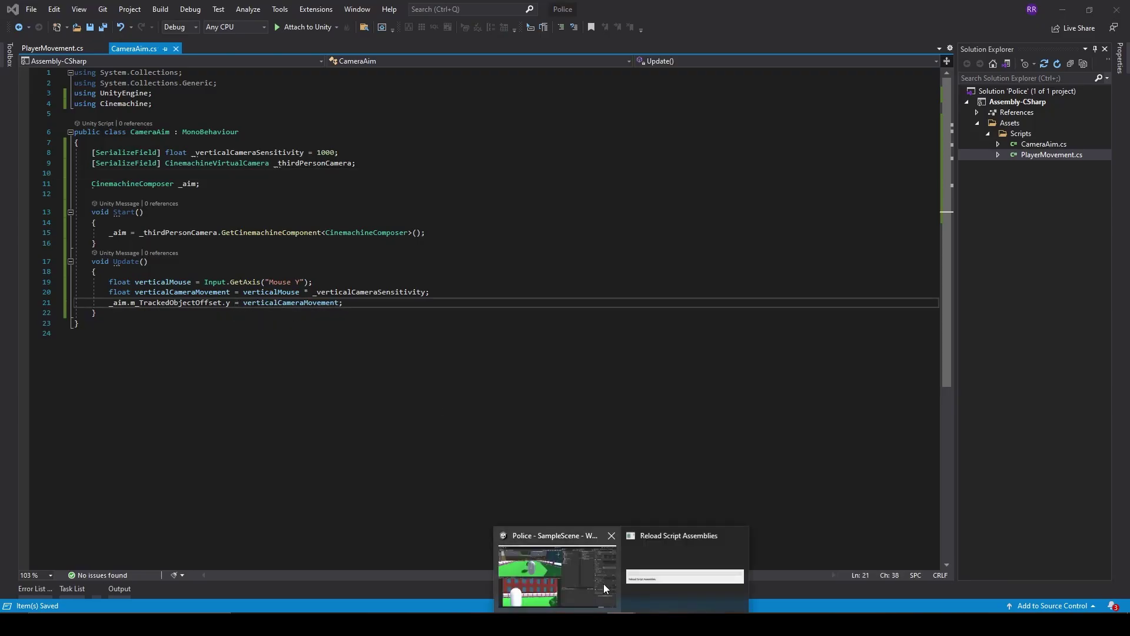
{"action": "left_click", "coordinate": [603, 584]}
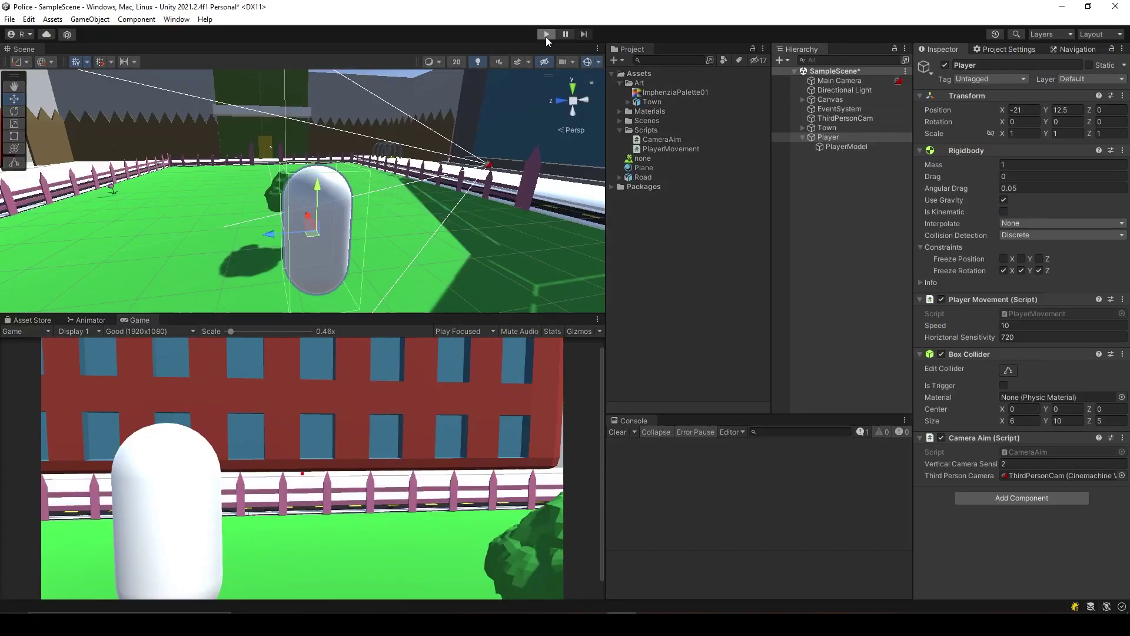
{"action": "left_click", "coordinate": [546, 34]}
{"action": "key", "text": "alt+Tab"}
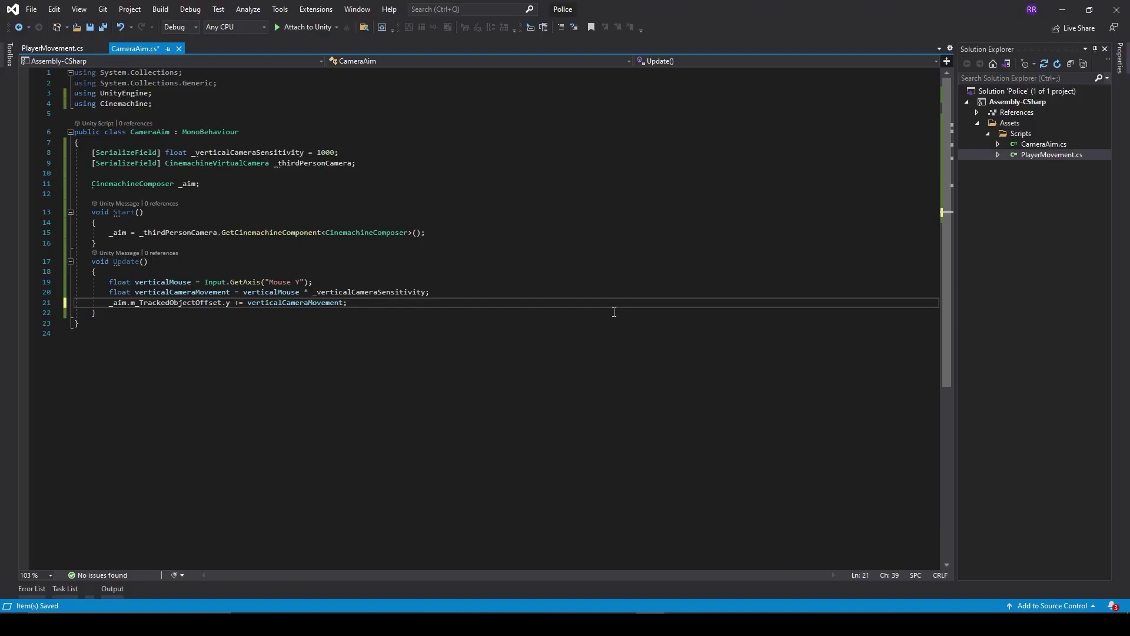
{"action": "key", "text": "alt+Tab"}
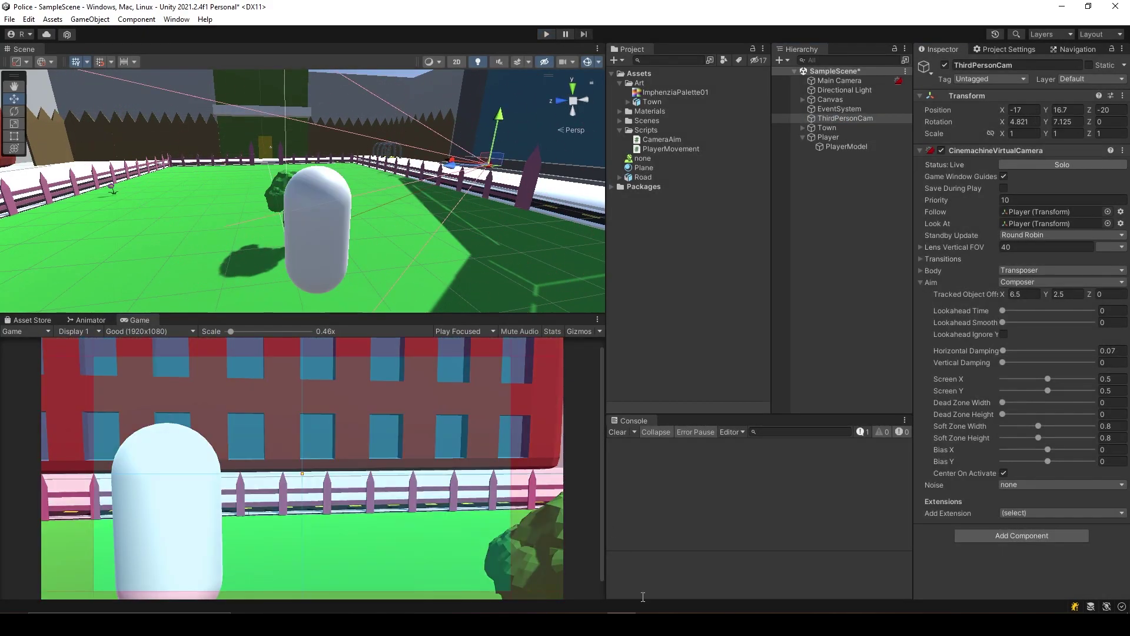
Step: Clamp _aim.m_TrackedObjectOffset.y between -3f and 22f in Update, then return to Unity
{"action": "key", "text": "alt+Tab"}
{"action": "type", "text": "mathf.Clamp(_a"}
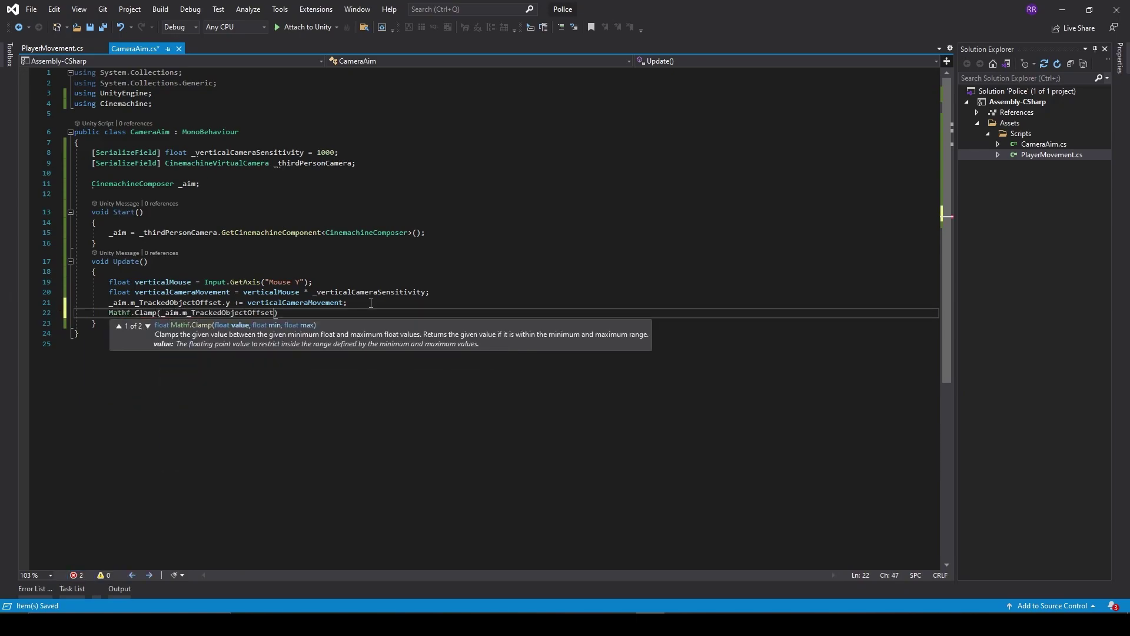
{"action": "type", "text": " 22f)"}
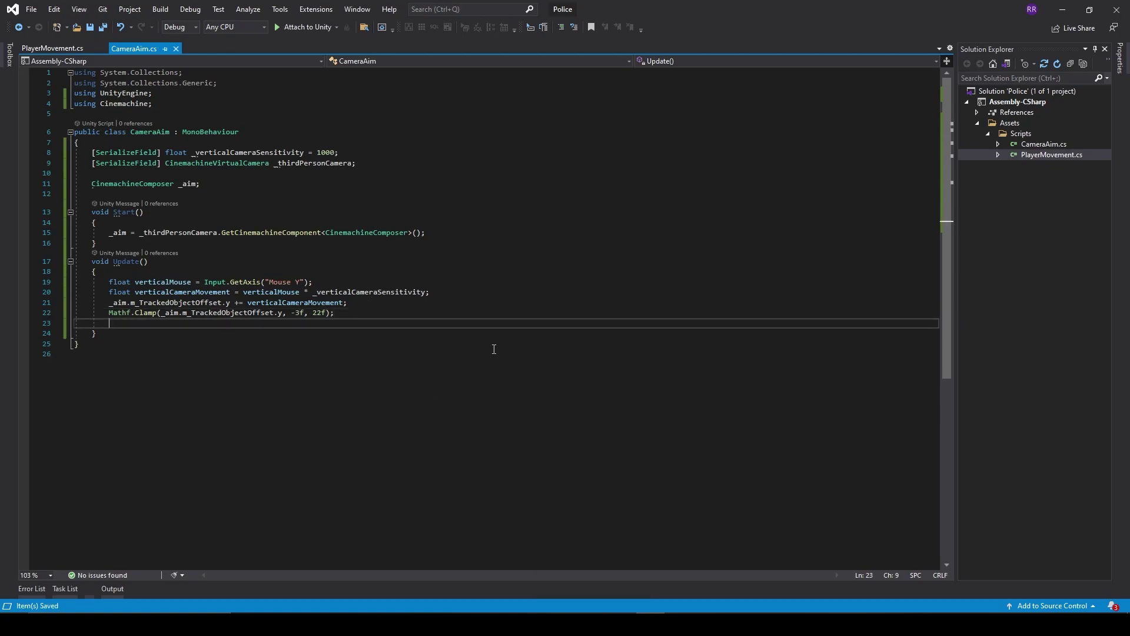
{"action": "key", "text": "alt+Tab"}
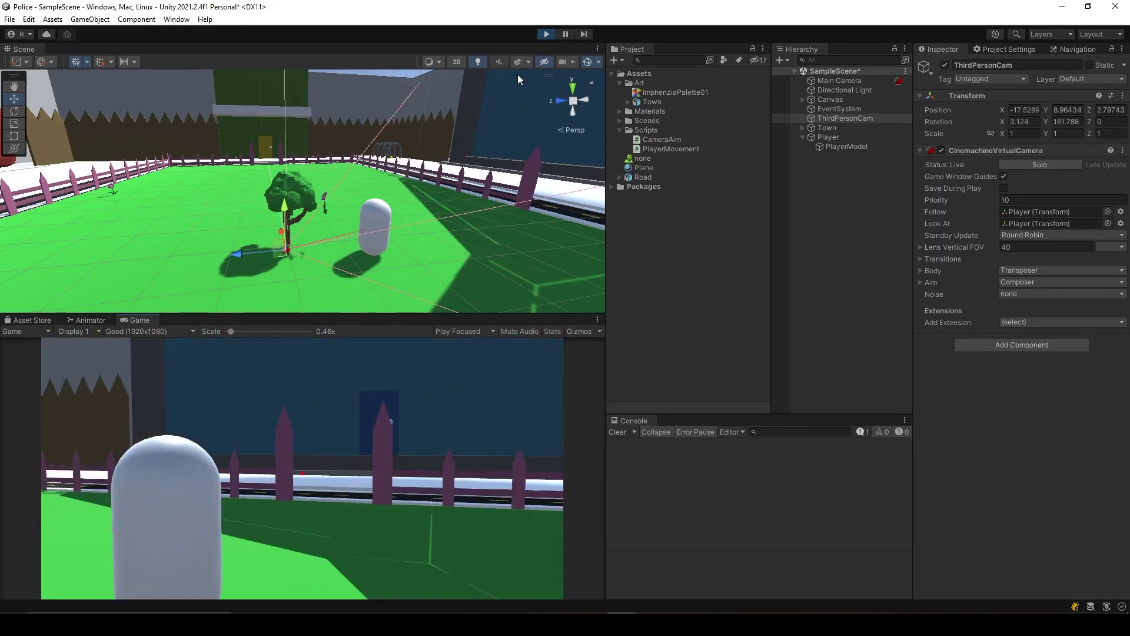
Step: Change the Player Movement Speed to 30, then play and drive the player around town with W
{"action": "left_click", "coordinate": [546, 34]}
{"action": "left_click", "coordinate": [1027, 324]}
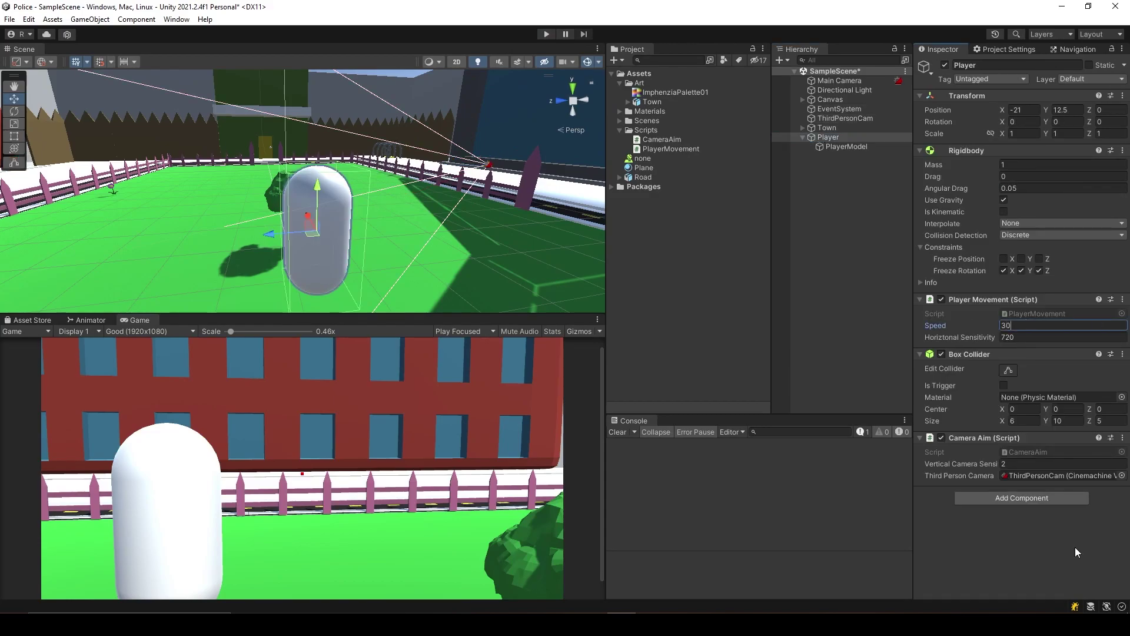
{"action": "left_click", "coordinate": [546, 33]}
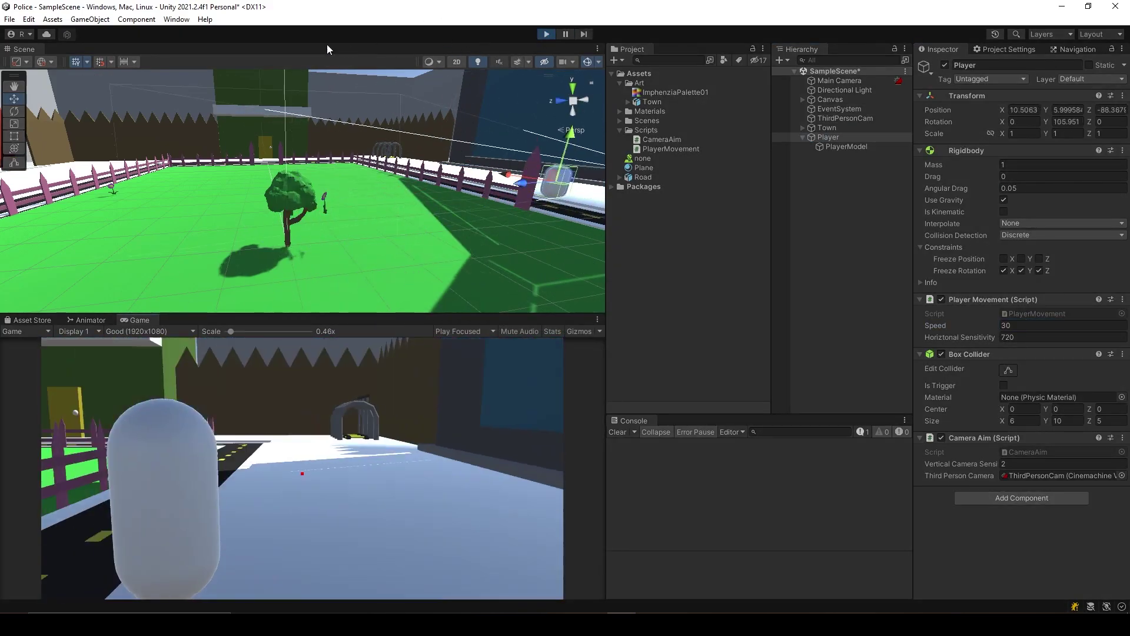
{"action": "key", "text": "w"}
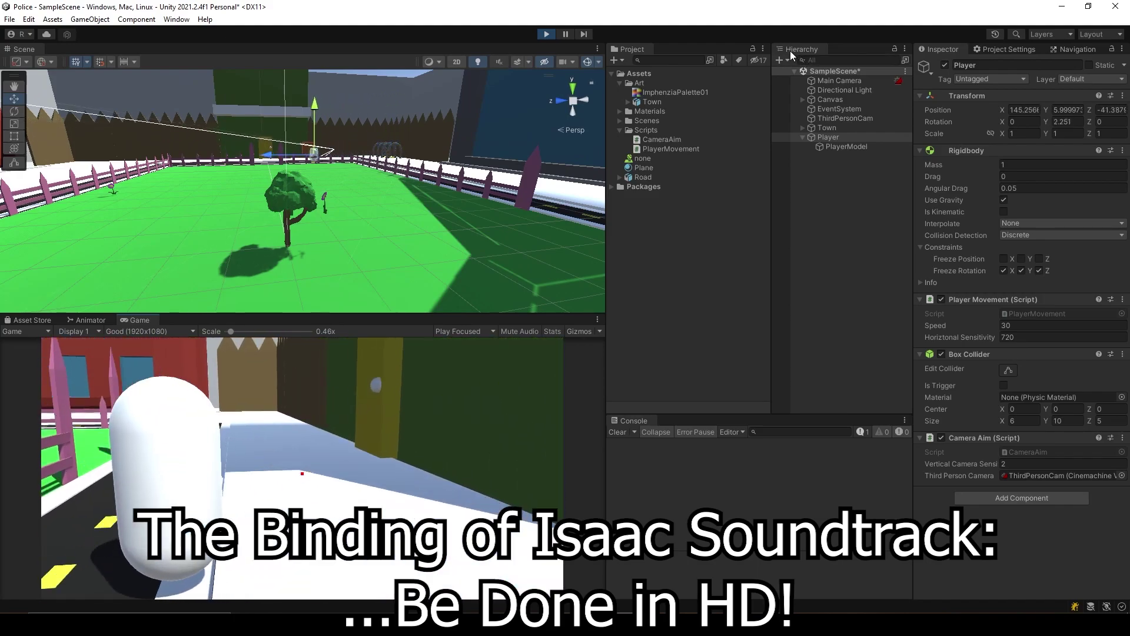
{"action": "key", "text": "w"}
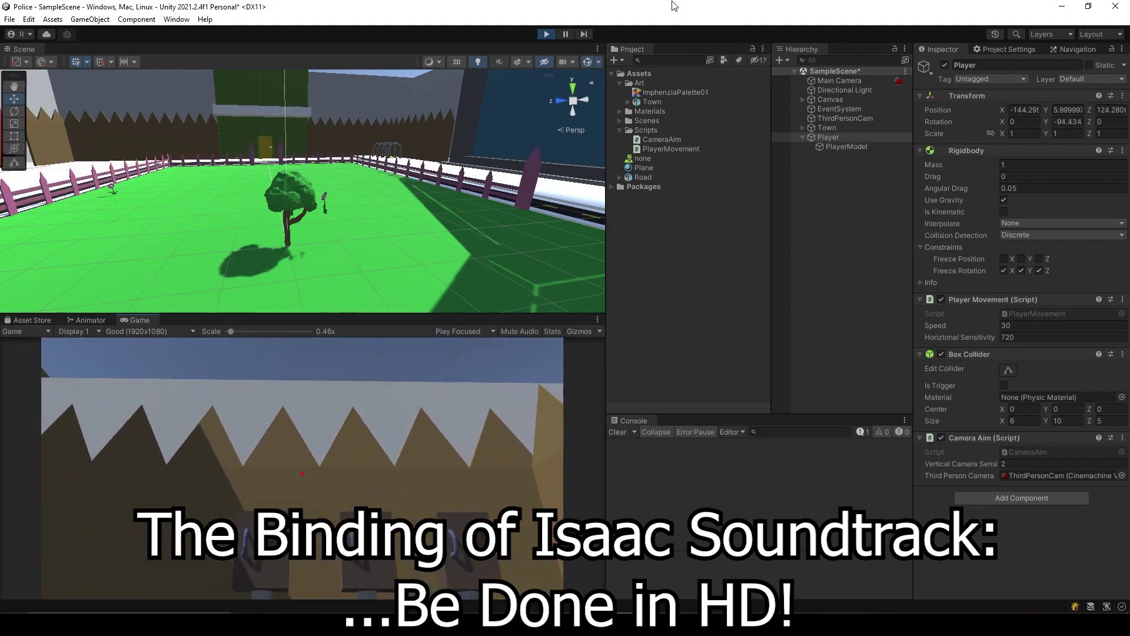
{"action": "key", "text": "w"}
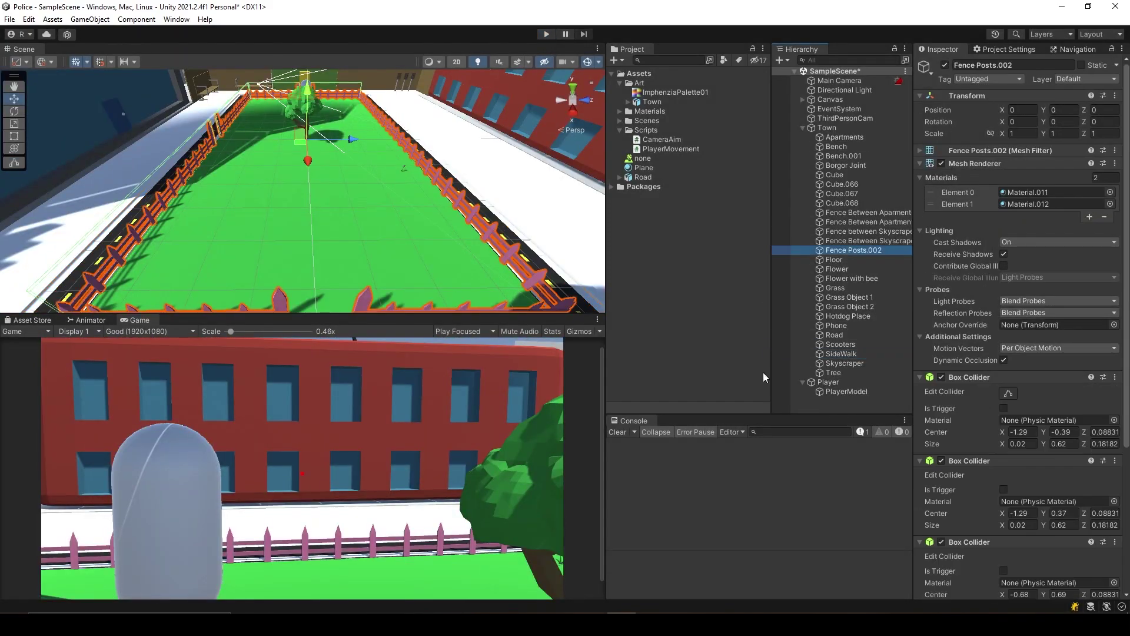
Step: Paste a copied Box Collider as new on Fence Posts.002 with centre X 1.29, Y 0.4, height 0.6
{"action": "scroll", "coordinate": [1019, 377], "scroll_direction": "down", "scroll_amount": 3}
{"action": "right_click", "coordinate": [938, 330]}
{"action": "left_click", "coordinate": [994, 434]}
{"action": "right_click", "coordinate": [939, 254]}
{"action": "right_click", "coordinate": [939, 418]}
{"action": "left_click", "coordinate": [994, 519]}
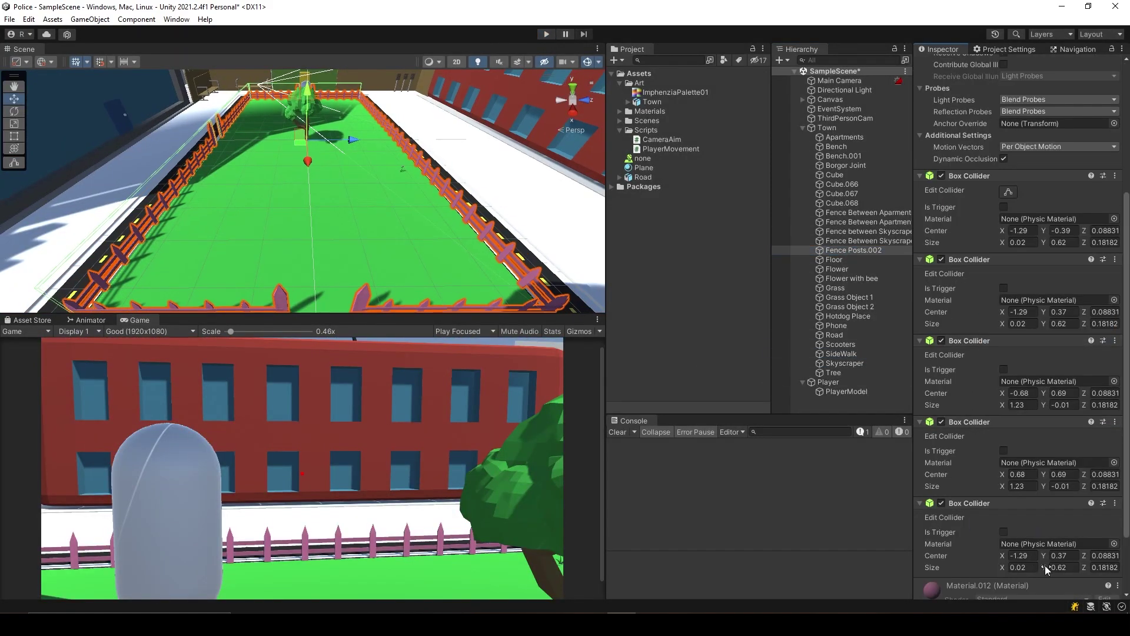
{"action": "type", "text": "1.31"}
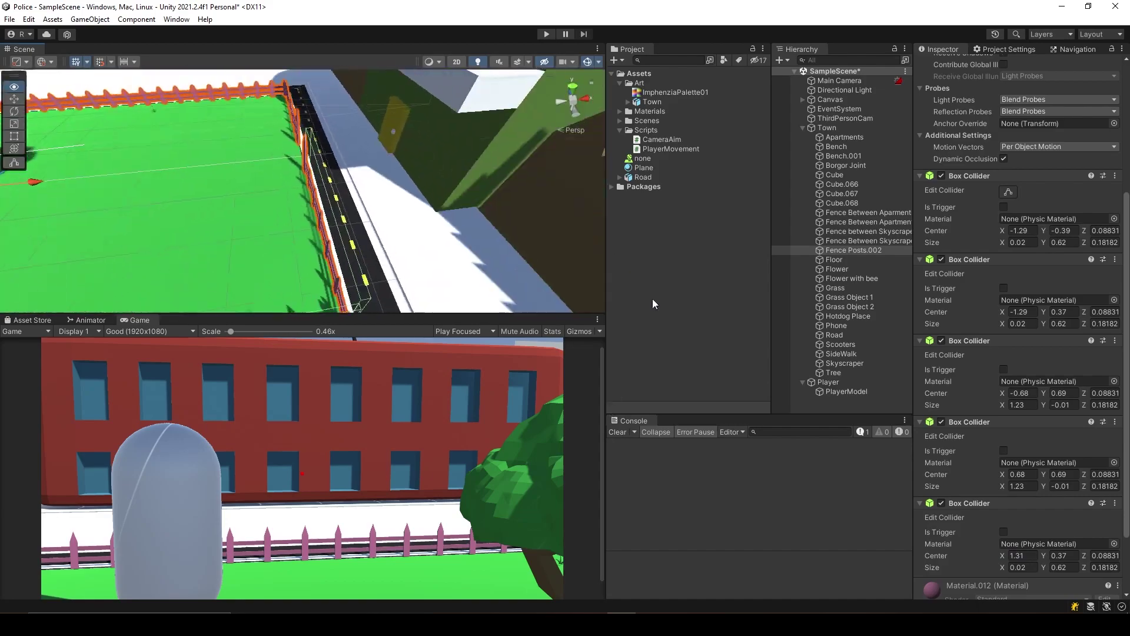
{"action": "type", "text": "1.29"}
{"action": "key", "text": "Tab"}
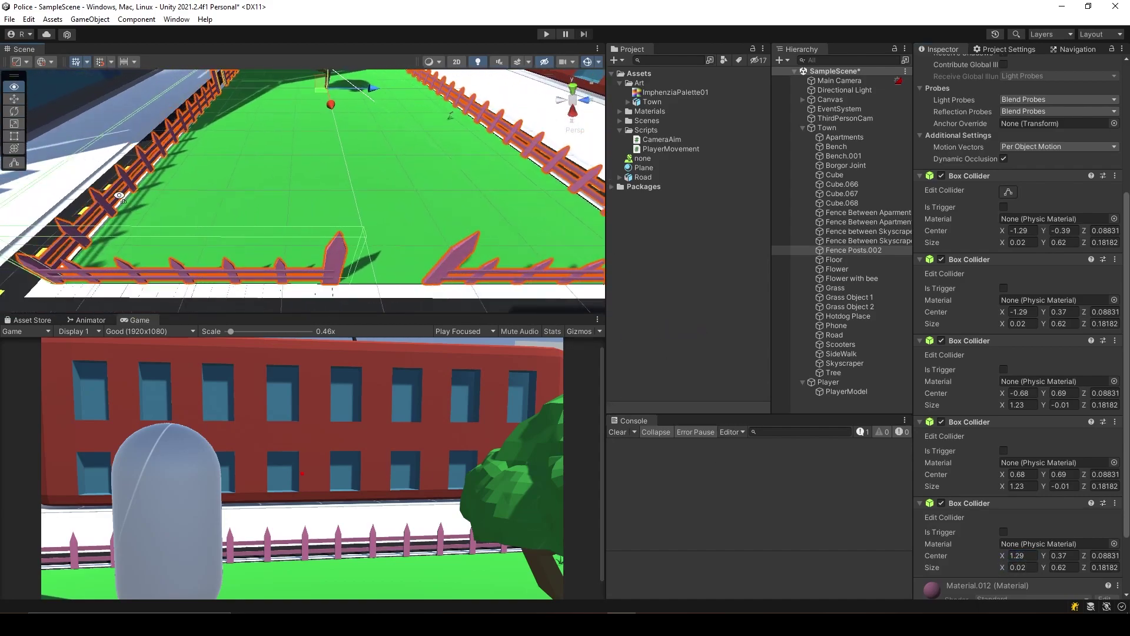
{"action": "type", "text": "0.38"}
{"action": "left_click", "coordinate": [1058, 566]}
{"action": "type", "text": "0.58"}
{"action": "key", "text": "Return"}
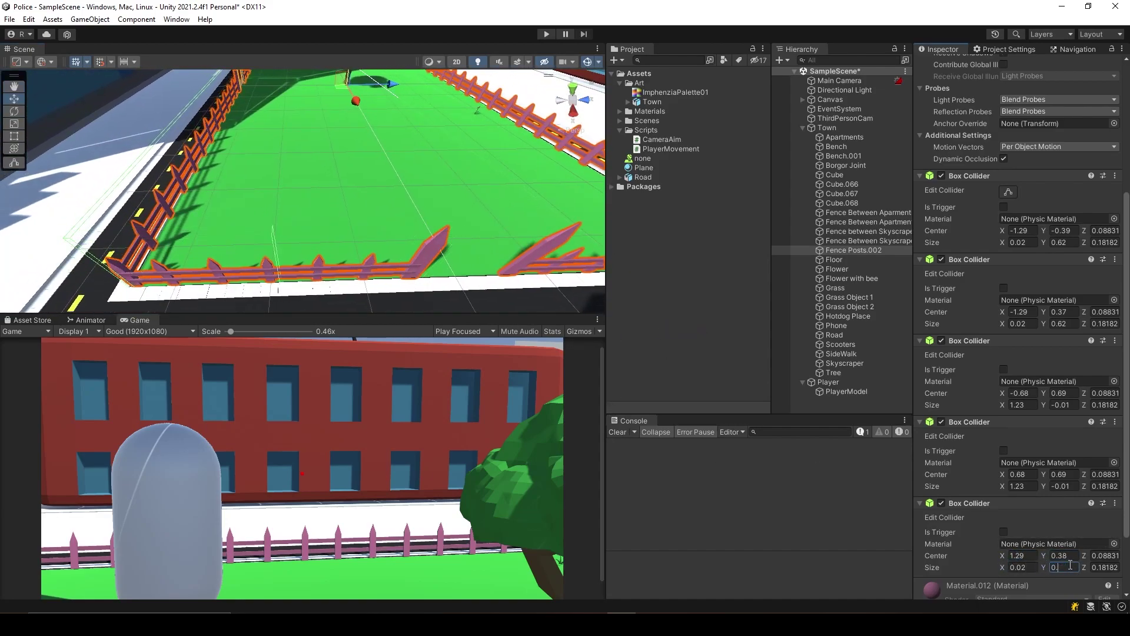
{"action": "key", "text": "ctrl+z"}
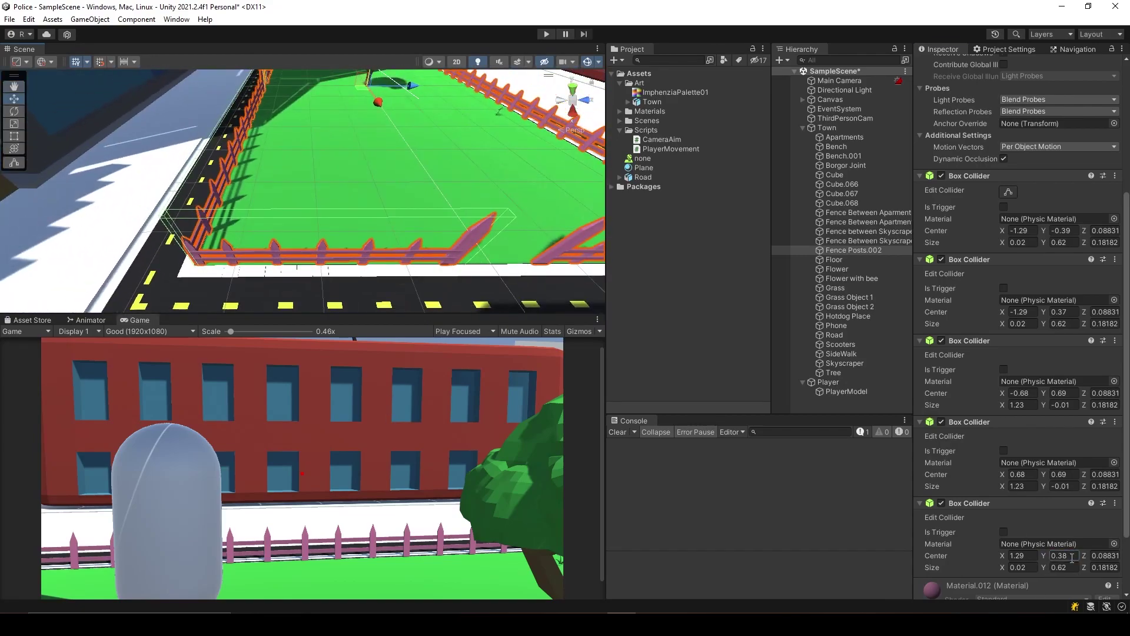
{"action": "left_click", "coordinate": [1063, 555]}
{"action": "type", "text": "0.4"}
{"action": "key", "text": "Return"}
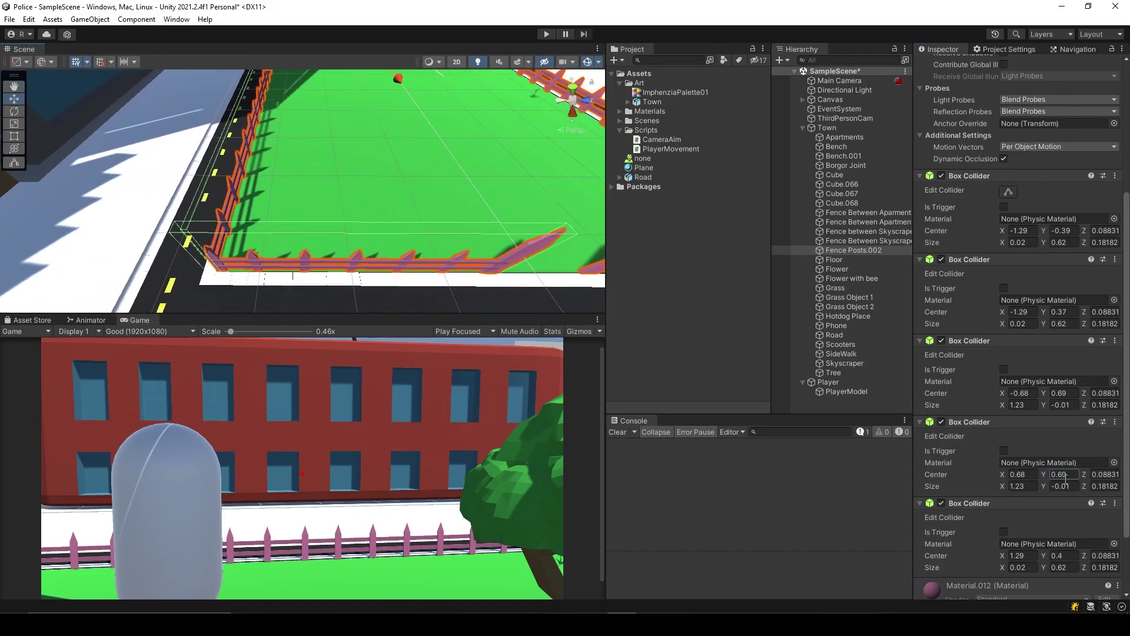
{"action": "type", "text": "0.6"}
{"action": "key", "text": "Return"}
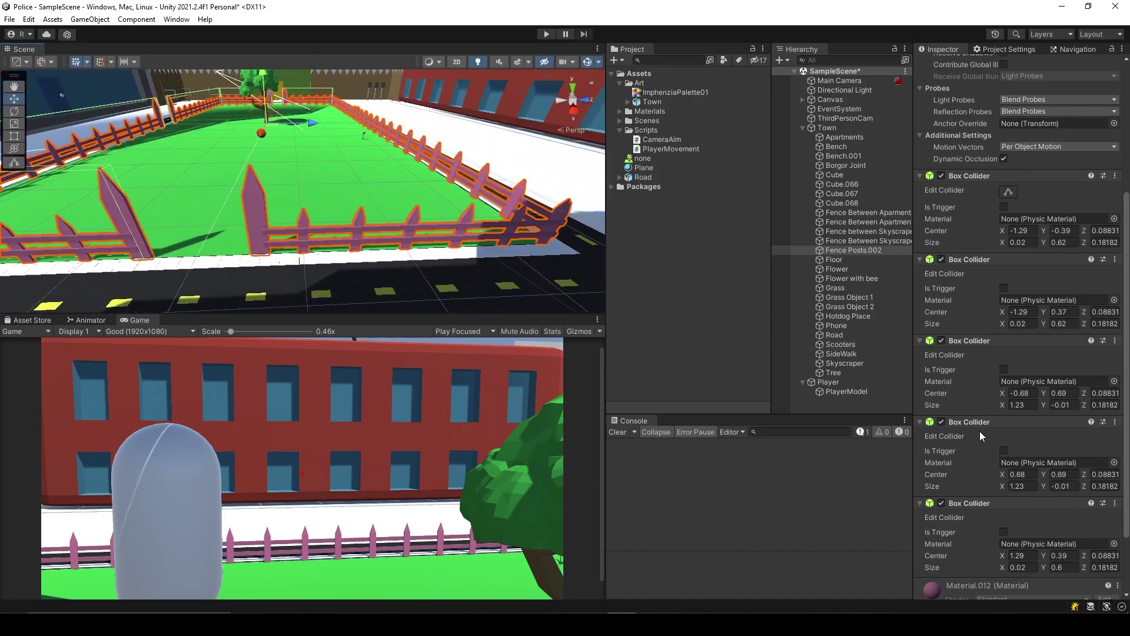
Step: Paste another Box Collider as new and set its centre Y to -0.4
{"action": "right_click", "coordinate": [982, 341]}
{"action": "left_click", "coordinate": [1007, 441]}
{"action": "scroll", "coordinate": [1029, 550], "scroll_direction": "down", "scroll_amount": 3}
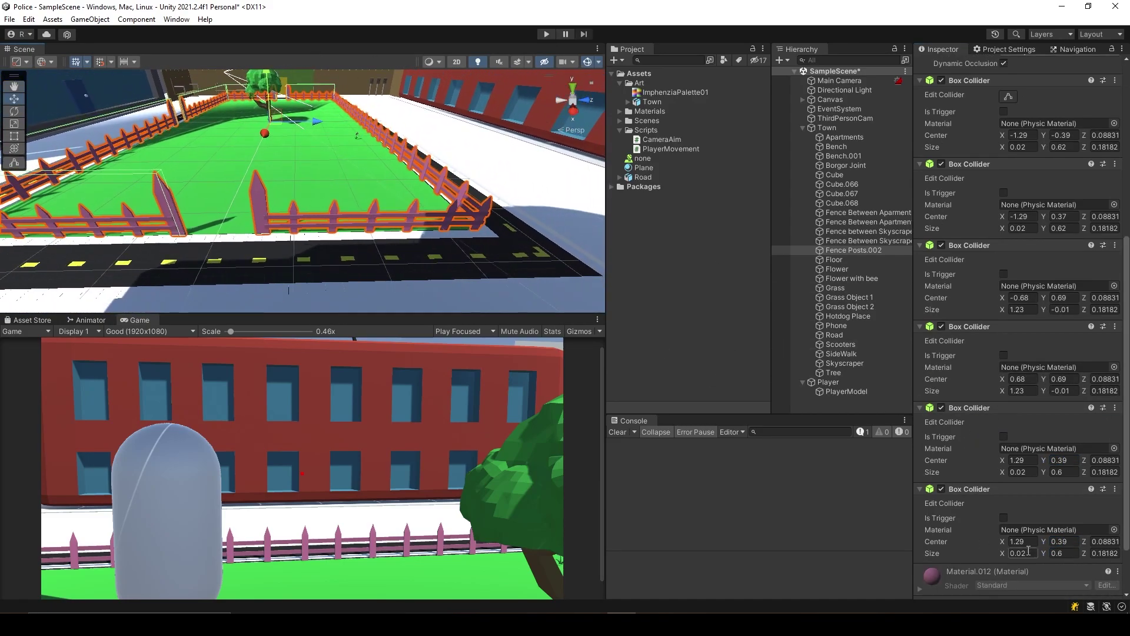
{"action": "type", "text": "-0.4"}
{"action": "key", "text": "Return"}
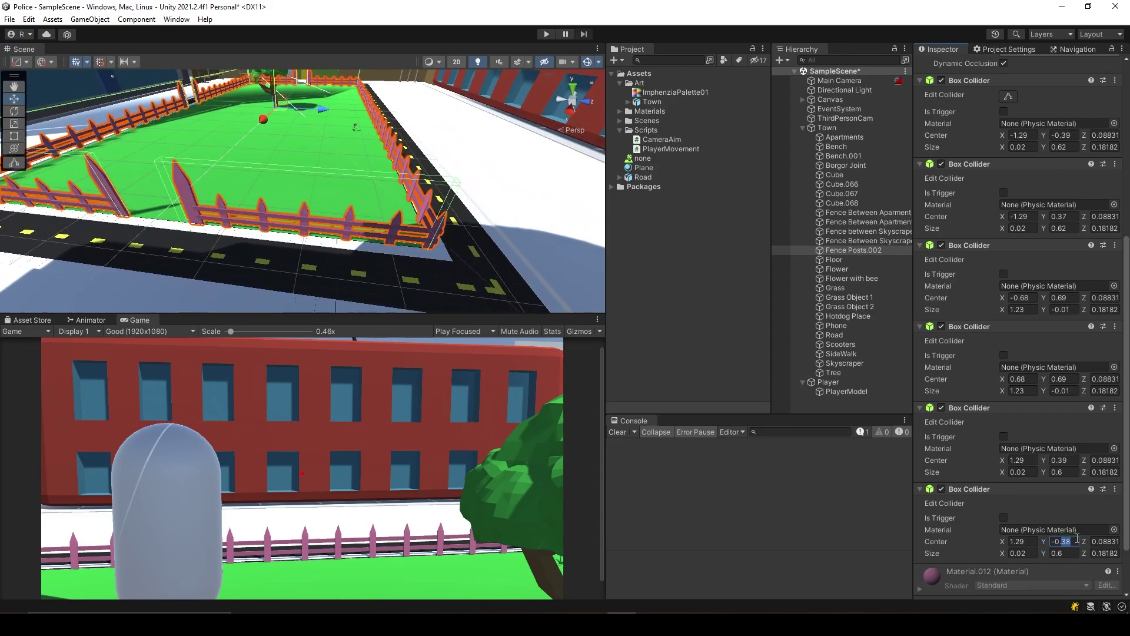
{"action": "mouse_move", "coordinate": [330, 195]}
{"action": "left_mouse_down", "text": "alt"}
{"action": "mouse_move", "coordinate": [271, 200]}
{"action": "mouse_move", "coordinate": [534, 235]}
{"action": "left_mouse_up", "text": "alt"}
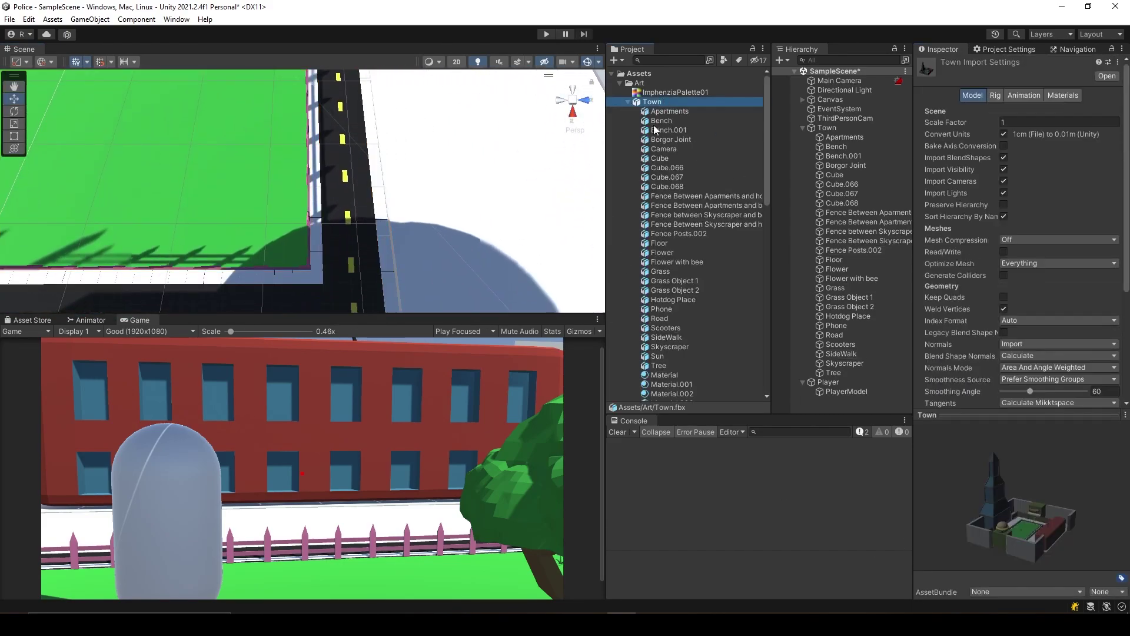
Step: Set the last Fence Posts.002 collider to centre Y -0.69 and width 2.41
{"action": "left_click", "coordinate": [854, 250]}
{"action": "left_click_drag", "start_coordinate": [1045, 474], "coordinate": [1058, 486]}
{"action": "key", "text": "f"}
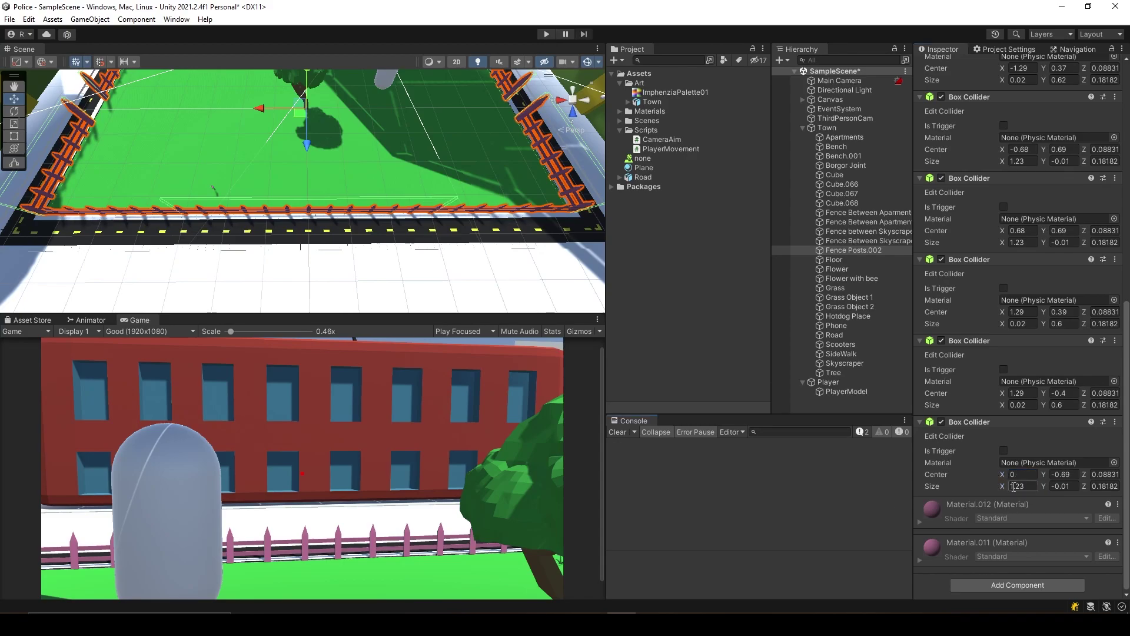
{"action": "type", "text": "2.41"}
Step: Orbit the Scene view over the whole fence and select the park tree
{"action": "left_click_drag", "start_coordinate": [471, 247], "coordinate": [632, 327], "text": "alt"}
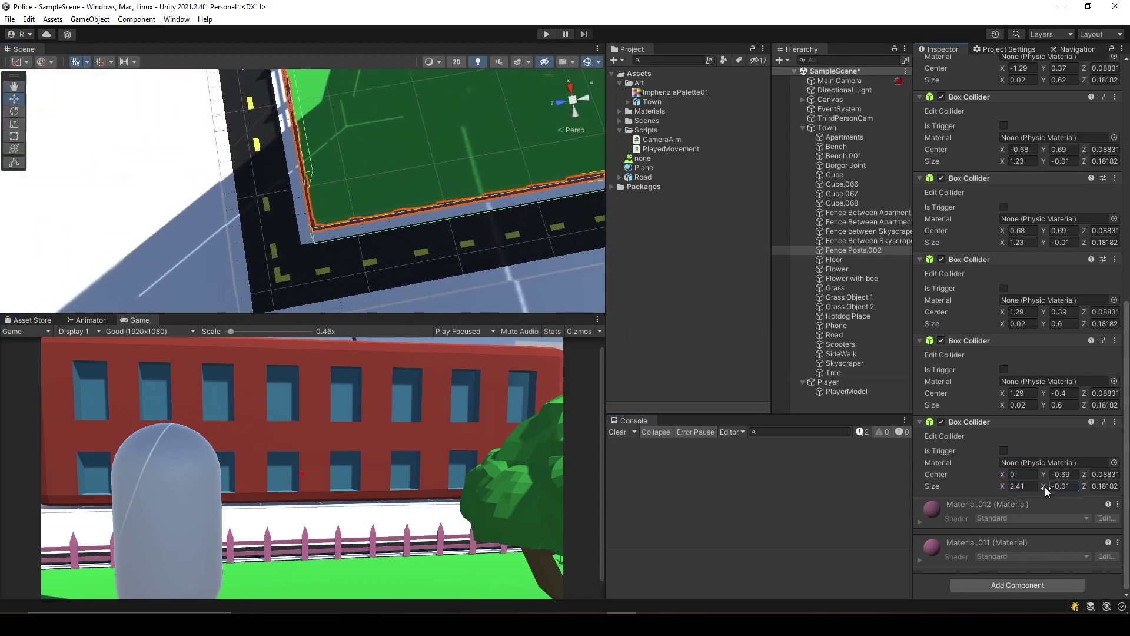
{"action": "mouse_move", "coordinate": [327, 296]}
{"action": "right_mouse_down"}
{"action": "mouse_move", "coordinate": [754, 112]}
{"action": "mouse_move", "coordinate": [370, 147]}
{"action": "mouse_move", "coordinate": [258, 218]}
{"action": "mouse_move", "coordinate": [400, 225]}
{"action": "right_mouse_up"}
{"action": "left_click", "coordinate": [369, 147]}
Step: Scale the Tree to about 1.5 times its size and tilt it slightly sideways
{"action": "key", "text": "r"}
{"action": "left_click_drag", "start_coordinate": [401, 224], "coordinate": [293, 224]}
{"action": "mouse_move", "coordinate": [293, 224]}
{"action": "right_mouse_down"}
{"action": "mouse_move", "coordinate": [430, 205]}
{"action": "mouse_move", "coordinate": [293, 230]}
{"action": "right_mouse_up"}
{"action": "key", "text": "e"}
{"action": "left_click_drag", "start_coordinate": [294, 229], "coordinate": [262, 182]}
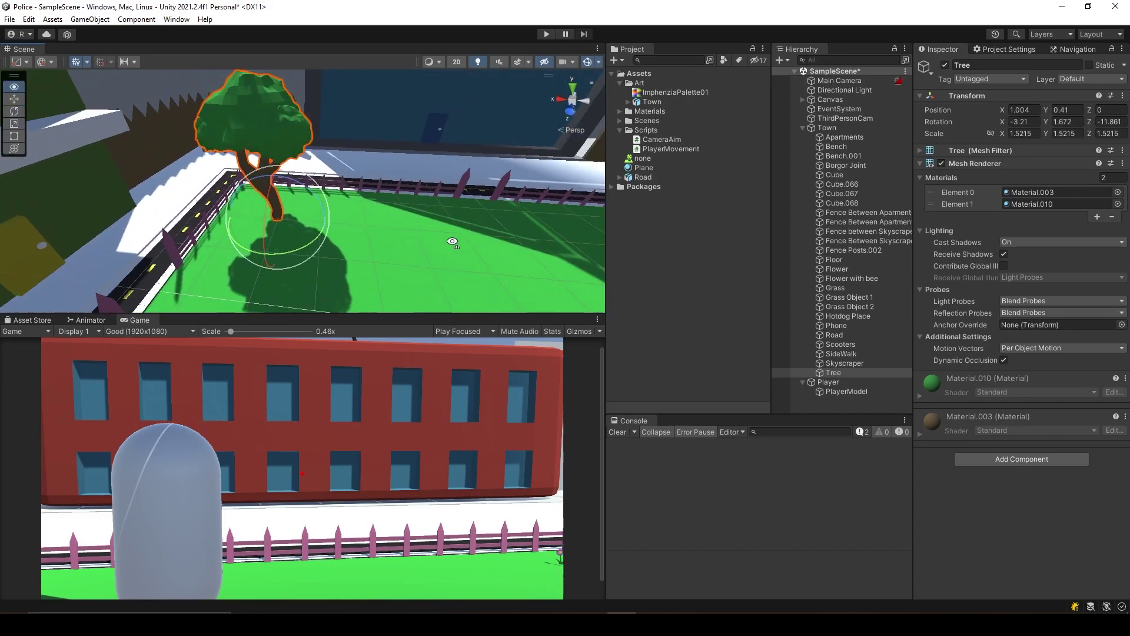
{"action": "right_click_drag", "start_coordinate": [263, 183], "coordinate": [259, 235]}
Step: Duplicate the tree into Tree (1) and Tree (2), moving and turning each beside the original
{"action": "key", "text": "ctrl+d"}
{"action": "key", "text": "w"}
{"action": "left_click_drag", "start_coordinate": [259, 236], "coordinate": [263, 271]}
{"action": "right_click_drag", "start_coordinate": [263, 271], "coordinate": [253, 286]}
{"action": "key", "text": "e"}
{"action": "left_click_drag", "start_coordinate": [254, 285], "coordinate": [316, 97]}
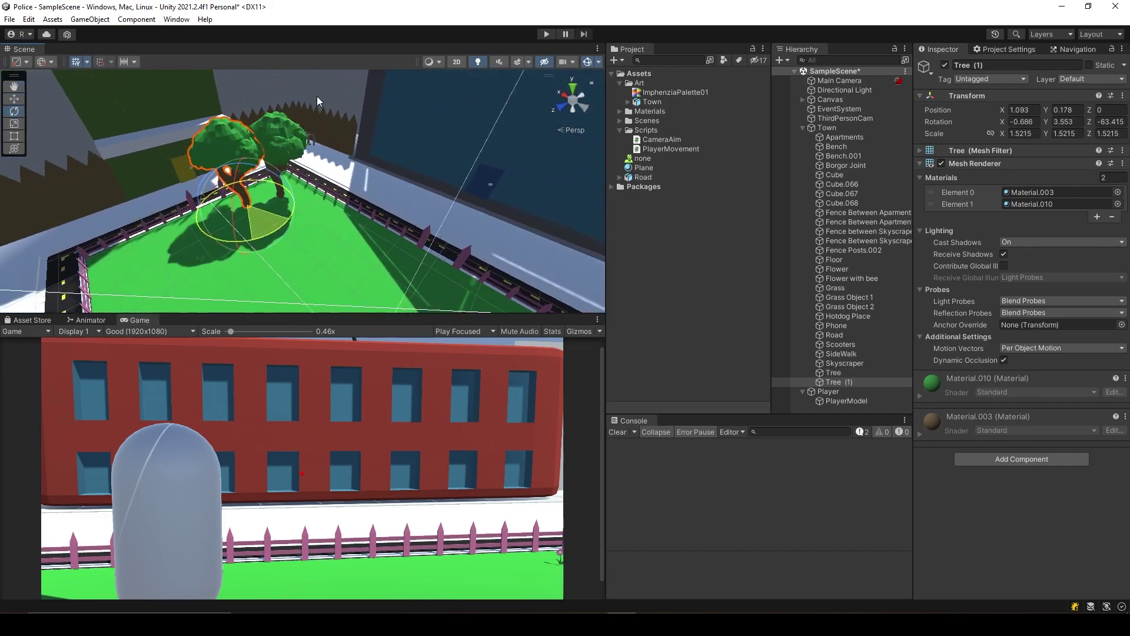
{"action": "mouse_move", "coordinate": [317, 97]}
{"action": "right_mouse_down"}
{"action": "mouse_move", "coordinate": [279, 150]}
{"action": "mouse_move", "coordinate": [383, 239]}
{"action": "right_mouse_up"}
{"action": "key", "text": "ctrl+d"}
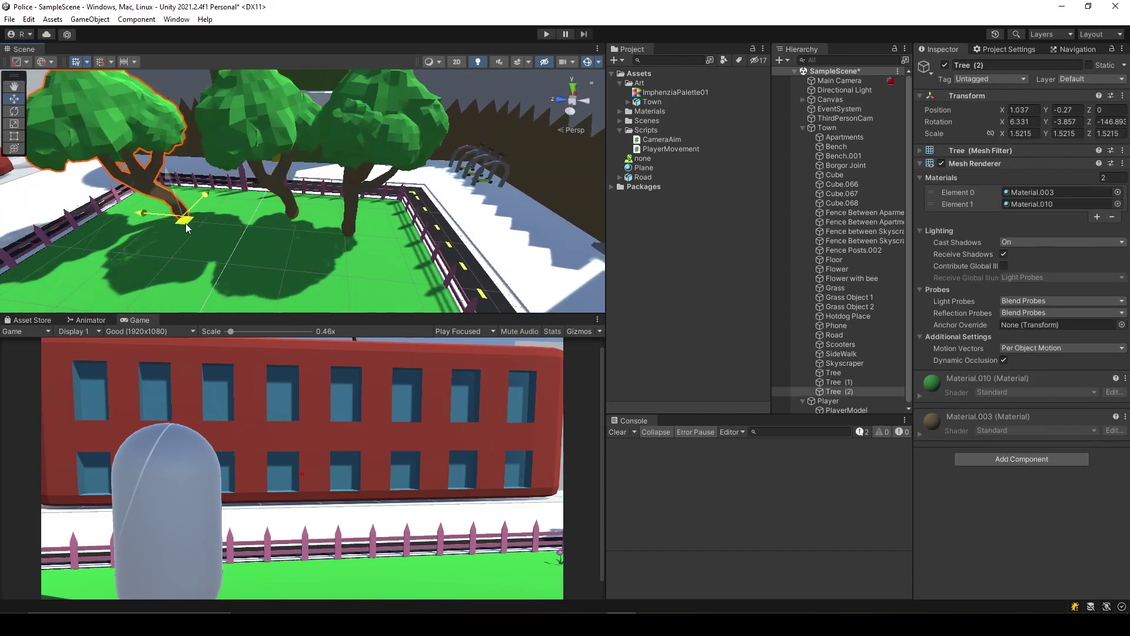
{"action": "left_click_drag", "start_coordinate": [383, 238], "coordinate": [309, 199]}
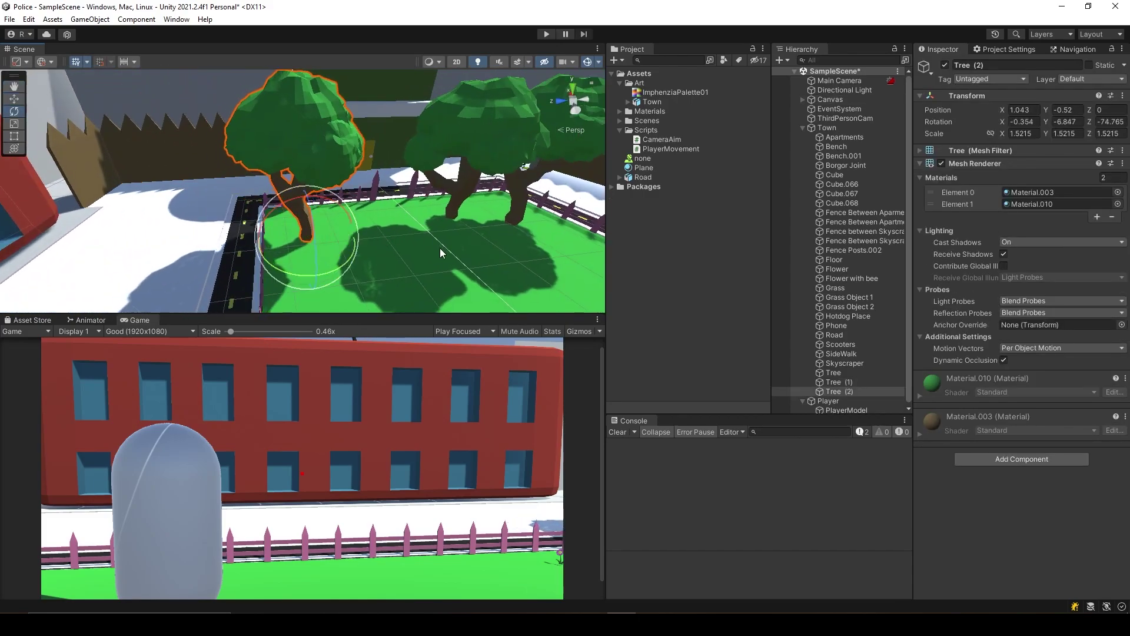
{"action": "right_click_drag", "start_coordinate": [403, 240], "coordinate": [446, 213]}
Step: Duplicate the original Tree as Tree (3), move it to a new spot and turn it
{"action": "left_click", "coordinate": [432, 198]}
{"action": "key", "text": "w"}
{"action": "key", "text": "ctrl+d"}
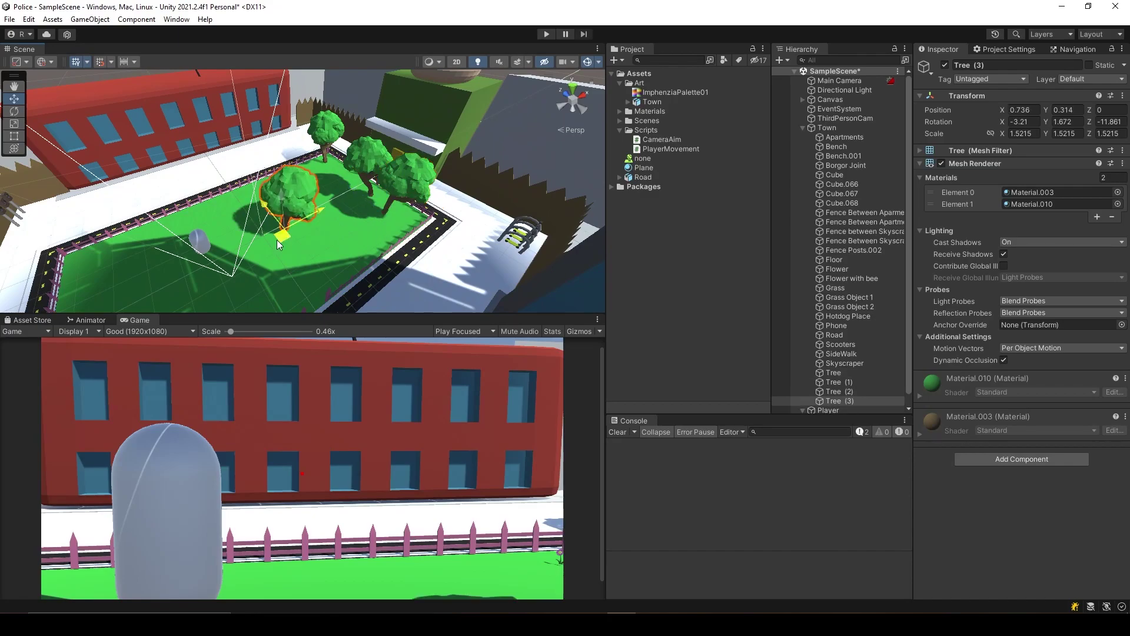
{"action": "left_click_drag", "start_coordinate": [386, 218], "coordinate": [253, 177]}
{"action": "mouse_move", "coordinate": [254, 177]}
{"action": "right_mouse_down"}
{"action": "mouse_move", "coordinate": [365, 239]}
{"action": "mouse_move", "coordinate": [306, 212]}
{"action": "right_mouse_up"}
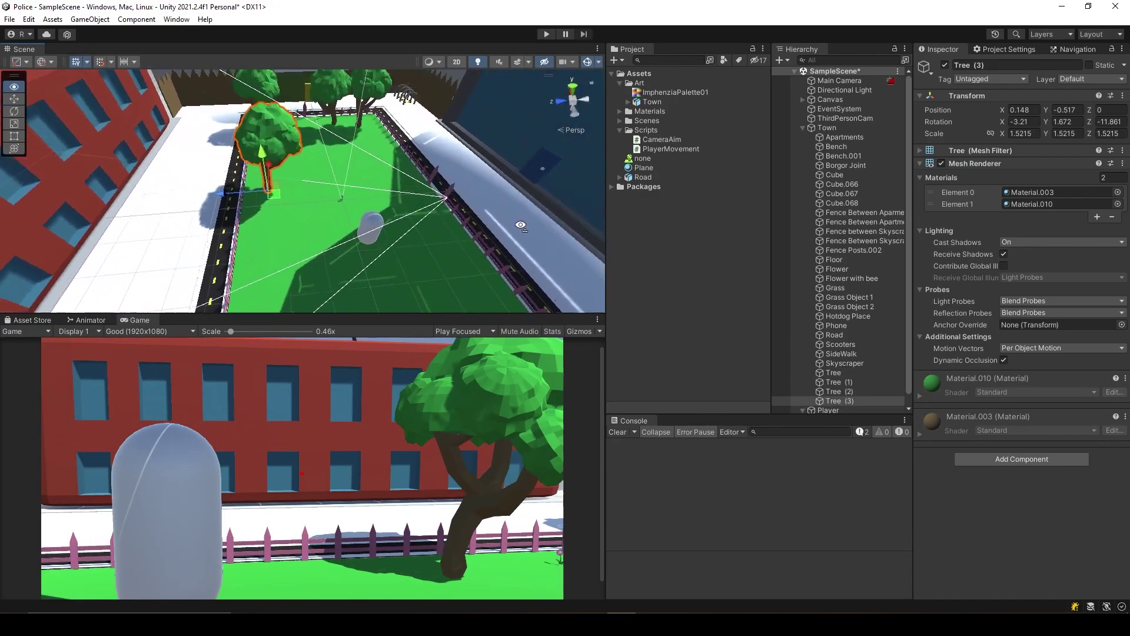
{"action": "key", "text": "e"}
{"action": "left_click_drag", "start_coordinate": [306, 212], "coordinate": [295, 160]}
{"action": "right_click_drag", "start_coordinate": [296, 160], "coordinate": [229, 198]}
Step: Add Tree (4) and Tree (5), rotating Tree (4) and moving Tree (5) across the lawn
{"action": "key", "text": "ctrl+d"}
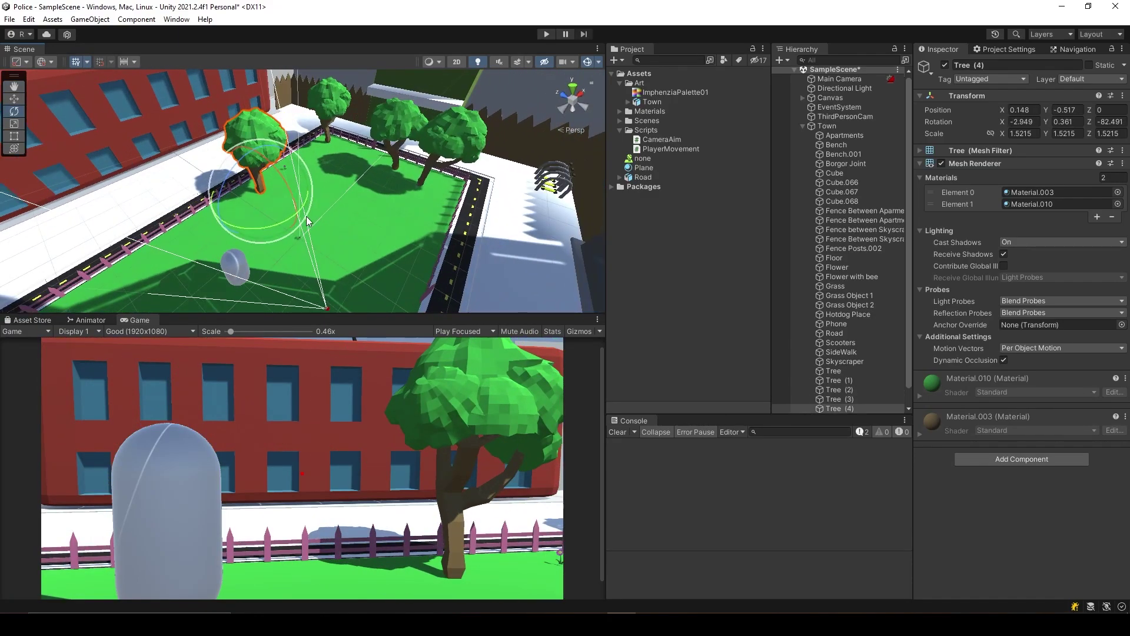
{"action": "right_click_drag", "start_coordinate": [306, 216], "coordinate": [235, 259]}
{"action": "left_click_drag", "start_coordinate": [282, 265], "coordinate": [201, 276]}
{"action": "mouse_move", "coordinate": [200, 276]}
{"action": "right_mouse_down"}
{"action": "mouse_move", "coordinate": [381, 250]}
{"action": "mouse_move", "coordinate": [353, 229]}
{"action": "right_mouse_up"}
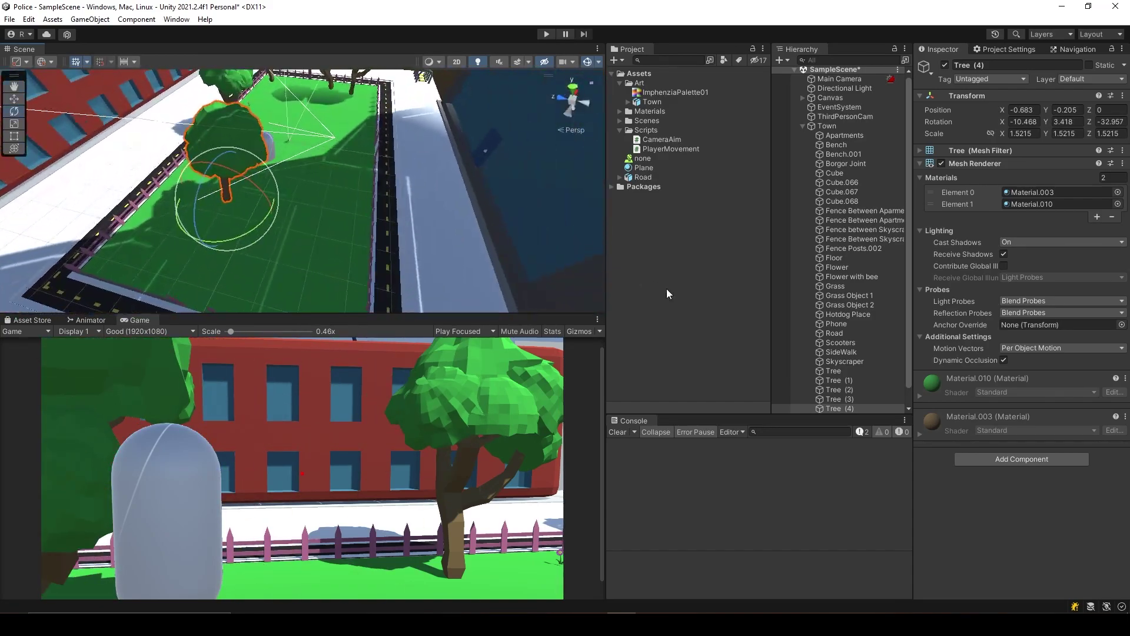
{"action": "key", "text": "ctrl+d"}
{"action": "key", "text": "w"}
{"action": "left_click_drag", "start_coordinate": [277, 223], "coordinate": [259, 212]}
{"action": "mouse_move", "coordinate": [259, 212]}
{"action": "right_mouse_down"}
{"action": "mouse_move", "coordinate": [332, 196]}
{"action": "mouse_move", "coordinate": [239, 199]}
{"action": "right_mouse_up"}
{"action": "key", "text": "e"}
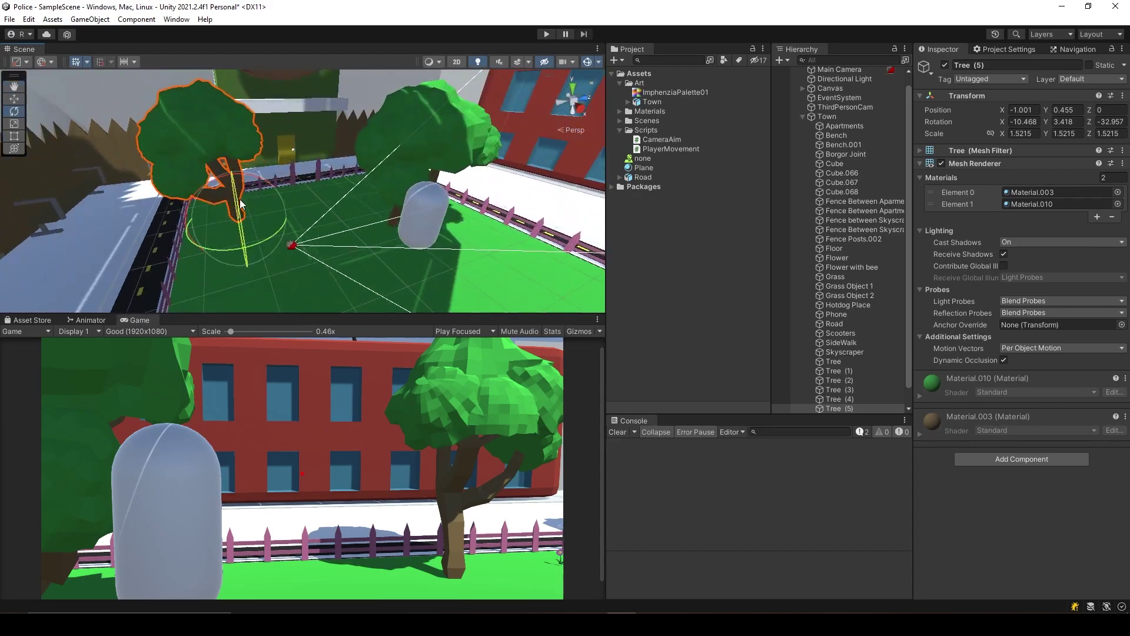
{"action": "double_click", "coordinate": [834, 398]}
{"action": "mouse_move", "coordinate": [353, 194]}
{"action": "right_mouse_down"}
{"action": "mouse_move", "coordinate": [442, 164]}
{"action": "mouse_move", "coordinate": [323, 178]}
{"action": "right_mouse_up"}
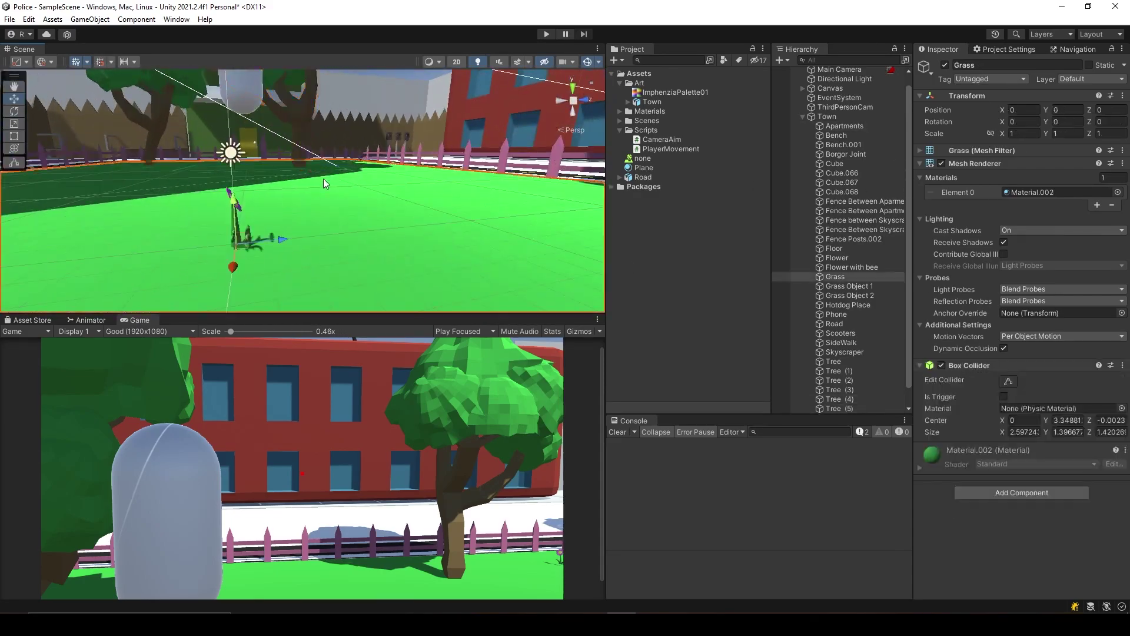
Step: Frame the Flower and create the first two copies, moving and rotating each on the lawn
{"action": "scroll", "coordinate": [824, 196], "scroll_direction": "down", "scroll_amount": 1}
{"action": "double_click", "coordinate": [837, 239]}
{"action": "key", "text": "ctrl+d"}
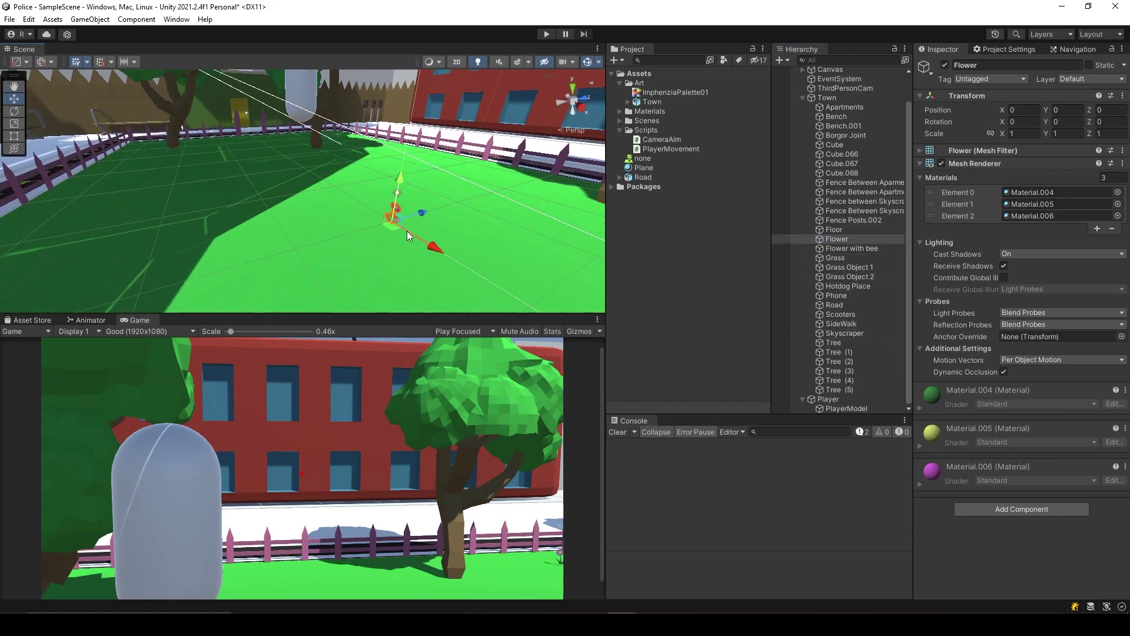
{"action": "mouse_move", "coordinate": [364, 209]}
{"action": "right_mouse_down"}
{"action": "mouse_move", "coordinate": [286, 270]}
{"action": "mouse_move", "coordinate": [312, 235]}
{"action": "right_mouse_up"}
{"action": "key", "text": "e"}
{"action": "left_click_drag", "start_coordinate": [312, 236], "coordinate": [287, 222]}
{"action": "key", "text": "ctrl+d"}
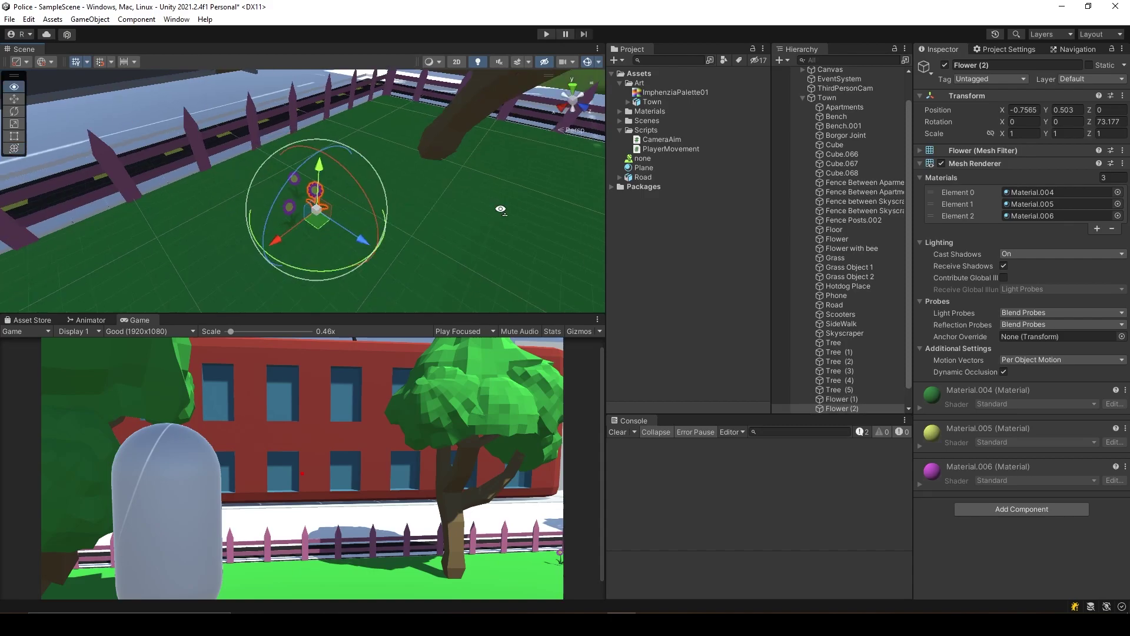
{"action": "right_click_drag", "start_coordinate": [288, 223], "coordinate": [235, 200]}
{"action": "left_click", "coordinate": [304, 193]}
{"action": "left_click_drag", "start_coordinate": [304, 193], "coordinate": [33, 252]}
Step: Keep duplicating flowers up to Flower (8), moving and turning each copy
{"action": "key", "text": "ctrl+d"}
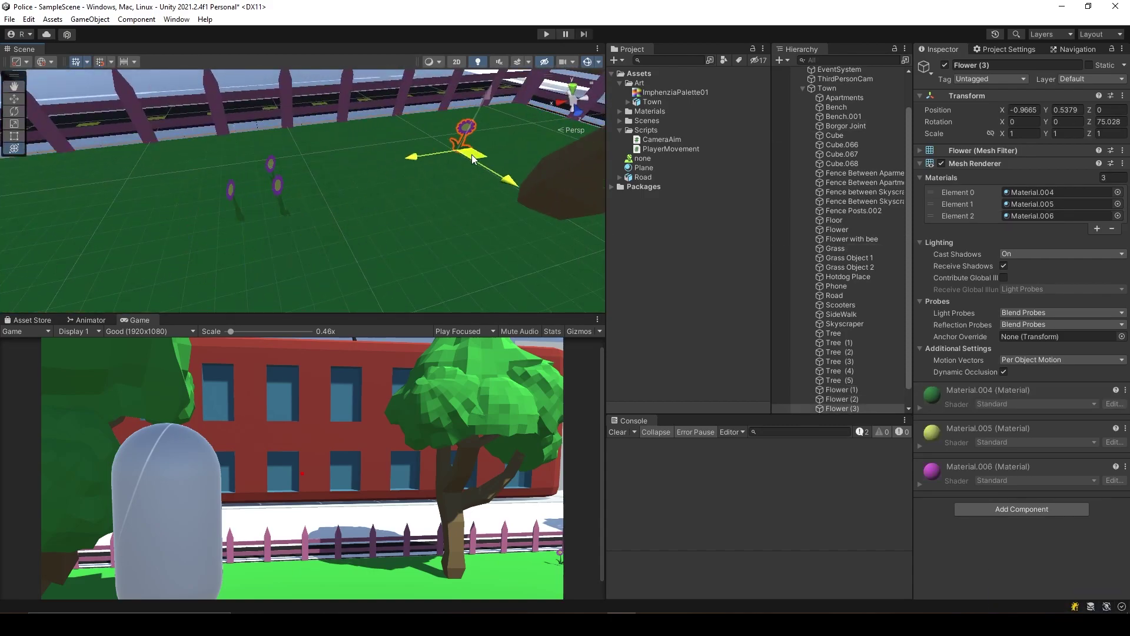
{"action": "key", "text": "e"}
{"action": "mouse_move", "coordinate": [492, 175]}
{"action": "left_mouse_down"}
{"action": "mouse_move", "coordinate": [465, 158]}
{"action": "mouse_move", "coordinate": [456, 168]}
{"action": "left_mouse_up"}
{"action": "key", "text": "w"}
{"action": "key", "text": "ctrl+d"}
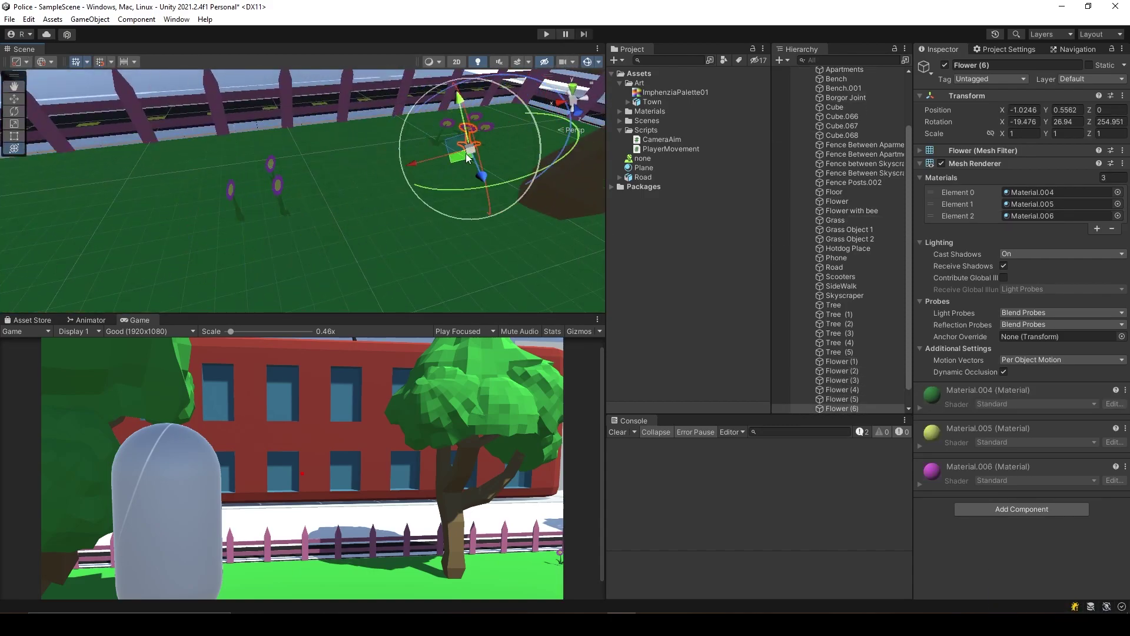
{"action": "right_click_drag", "start_coordinate": [456, 168], "coordinate": [489, 279]}
{"action": "key", "text": "ctrl+d"}
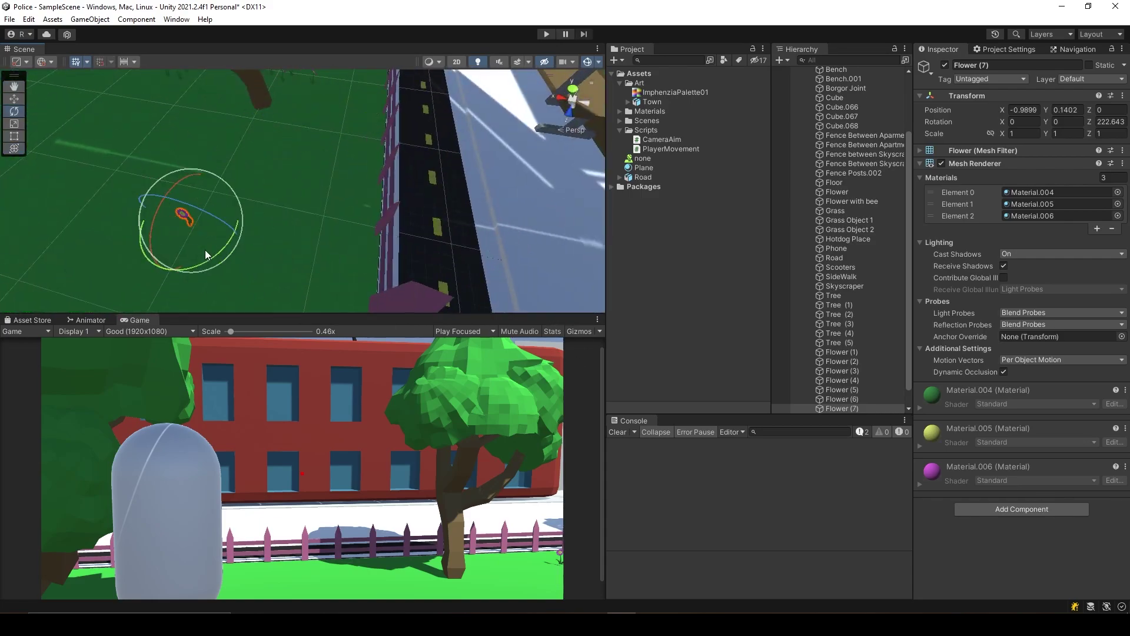
{"action": "left_click_drag", "start_coordinate": [205, 250], "coordinate": [107, 259]}
{"action": "key", "text": "ctrl+d"}
{"action": "mouse_move", "coordinate": [191, 237]}
{"action": "right_mouse_down"}
{"action": "mouse_move", "coordinate": [266, 179]}
{"action": "mouse_move", "coordinate": [365, 230]}
{"action": "right_mouse_up"}
Step: Add copies up to Flower (11), then duplicate a group of flowers and move it across the lawn
{"action": "key", "text": "ctrl+d"}
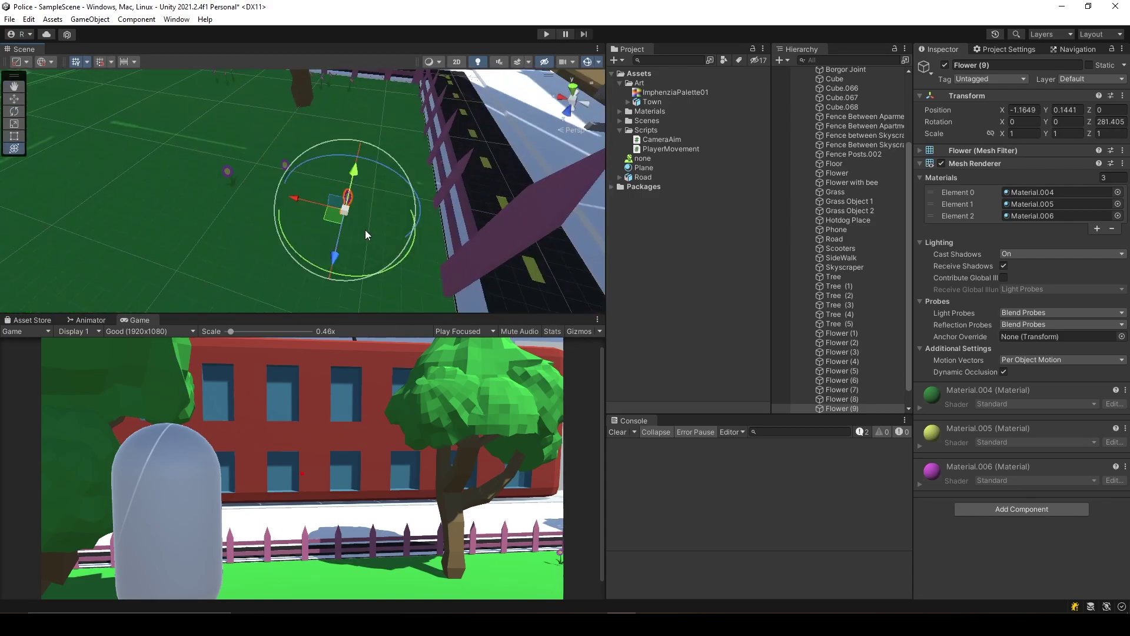
{"action": "key", "text": "ctrl+d"}
{"action": "left_click_drag", "start_coordinate": [365, 230], "coordinate": [274, 182]}
{"action": "key", "text": "ctrl+d"}
{"action": "mouse_move", "coordinate": [273, 182]}
{"action": "right_mouse_down"}
{"action": "mouse_move", "coordinate": [472, 223]}
{"action": "mouse_move", "coordinate": [547, 212]}
{"action": "right_mouse_up"}
{"action": "mouse_move", "coordinate": [546, 212]}
{"action": "left_mouse_down"}
{"action": "mouse_move", "coordinate": [409, 217]}
{"action": "mouse_move", "coordinate": [426, 208]}
{"action": "left_mouse_up"}
{"action": "key", "text": "ctrl+d"}
{"action": "right_click_drag", "start_coordinate": [426, 207], "coordinate": [372, 249]}
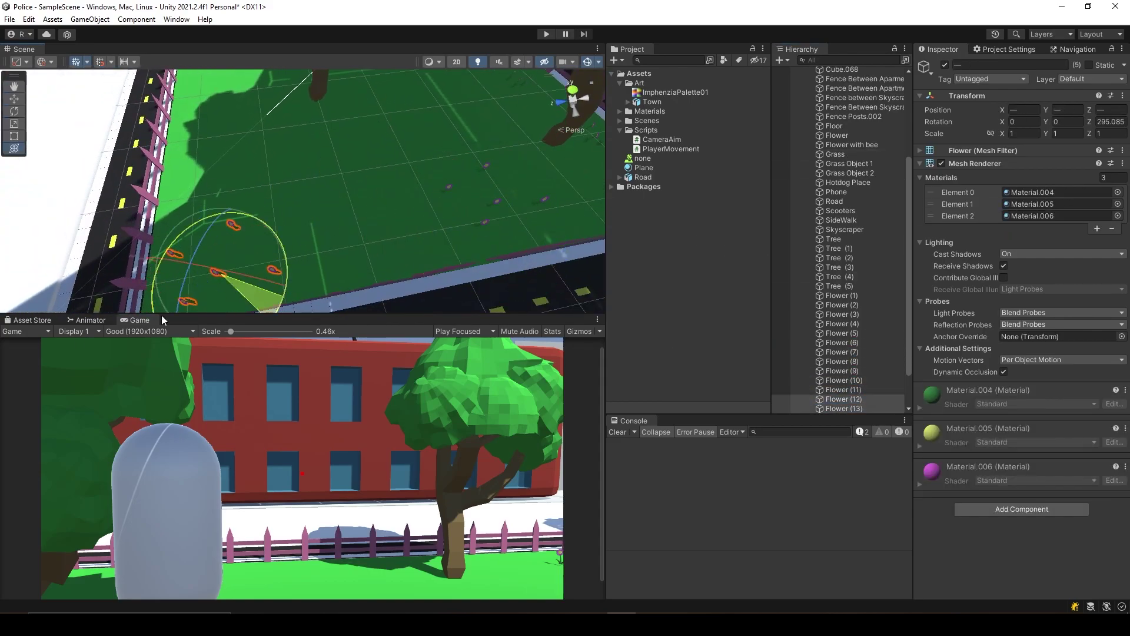
Step: Duplicate Flower (14) and move the copy to a new spot
{"action": "left_click", "coordinate": [405, 259]}
{"action": "left_click", "coordinate": [234, 230]}
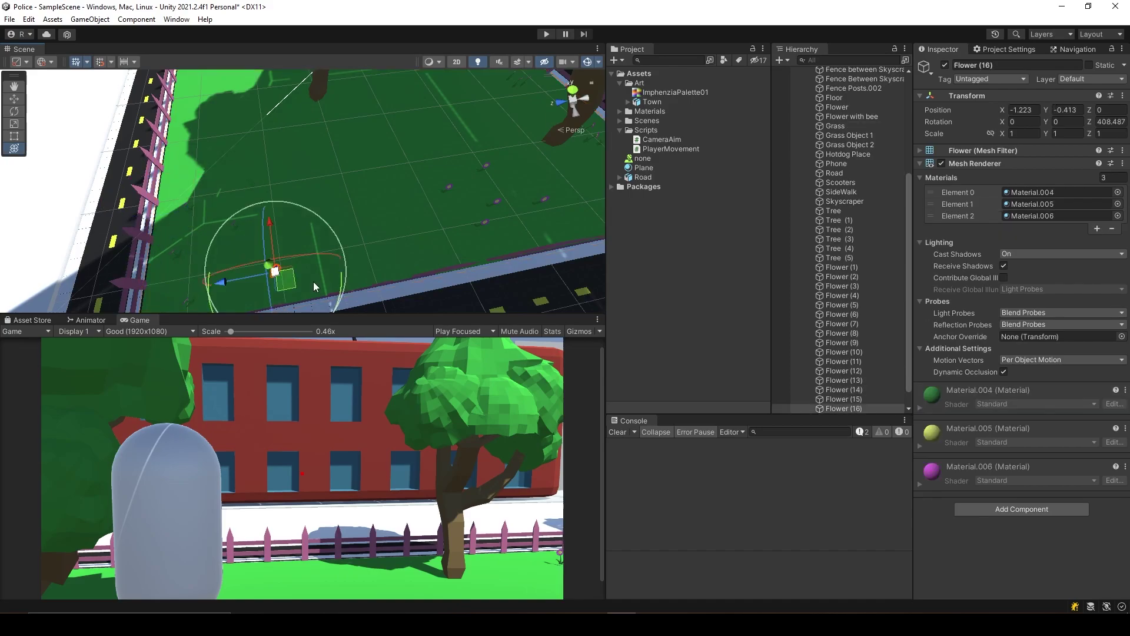
{"action": "key", "text": "ctrl+d"}
{"action": "key", "text": "ctrl+d"}
{"action": "key", "text": "ctrl+d"}
{"action": "left_click_drag", "start_coordinate": [191, 211], "coordinate": [244, 239]}
{"action": "right_click_drag", "start_coordinate": [245, 240], "coordinate": [353, 176]}
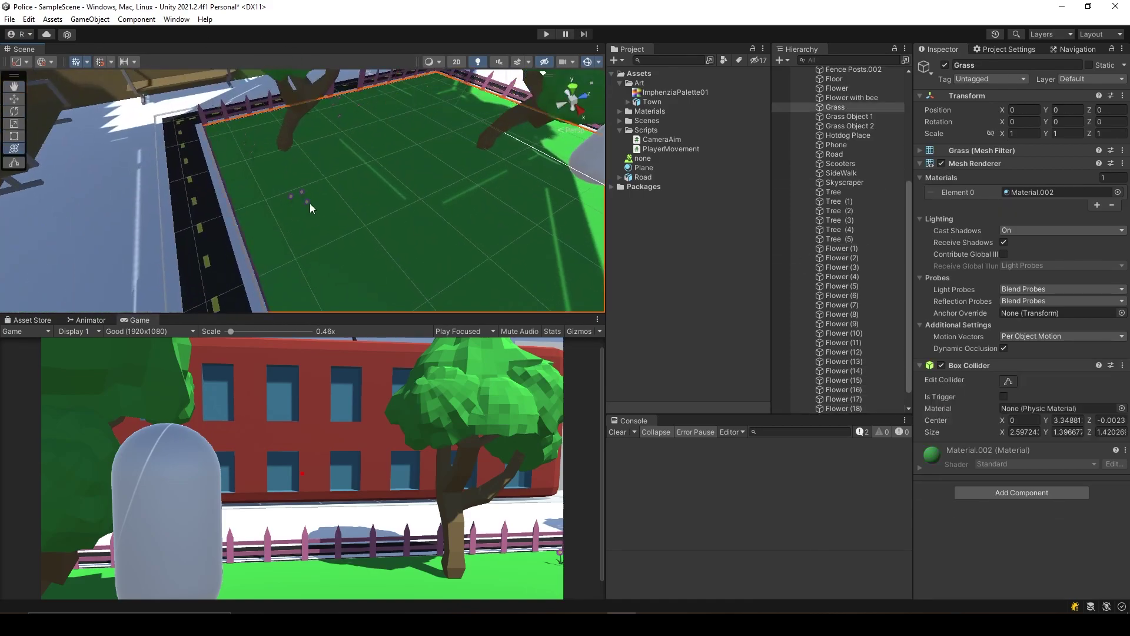
Step: Select a group of three flowers and rotate them together
{"action": "left_click", "coordinate": [312, 202]}
{"action": "scroll", "coordinate": [870, 242], "scroll_direction": "down", "scroll_amount": 1}
{"action": "left_click", "coordinate": [266, 211], "text": "ctrl"}
{"action": "right_click_drag", "start_coordinate": [266, 211], "coordinate": [355, 218]}
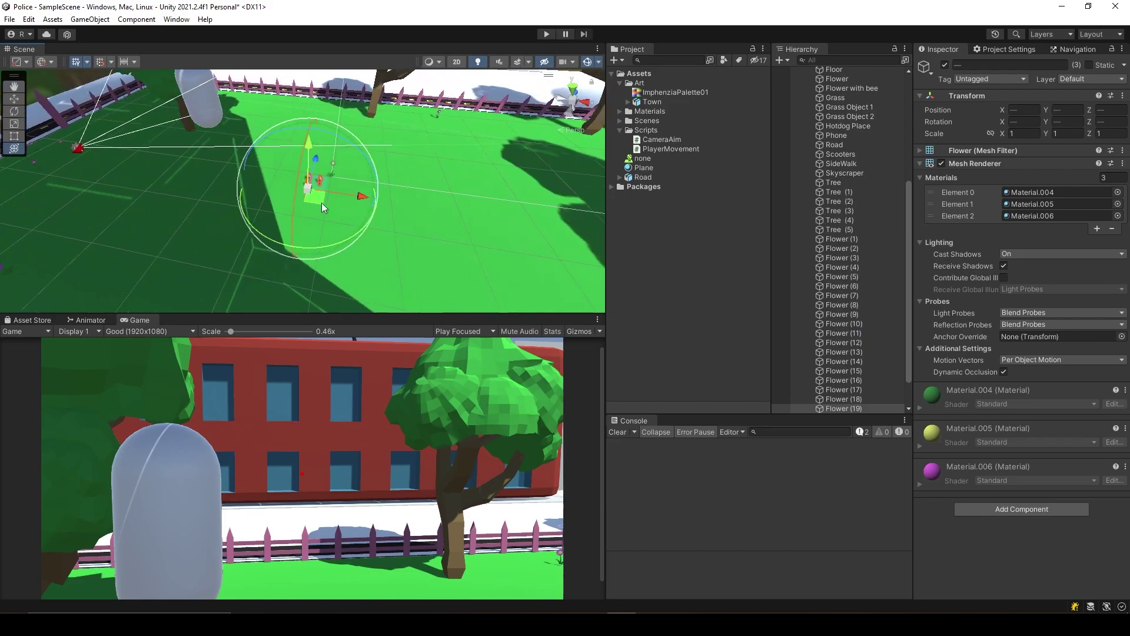
{"action": "left_click", "coordinate": [355, 219]}
{"action": "key", "text": "ctrl+z"}
{"action": "key", "text": "e"}
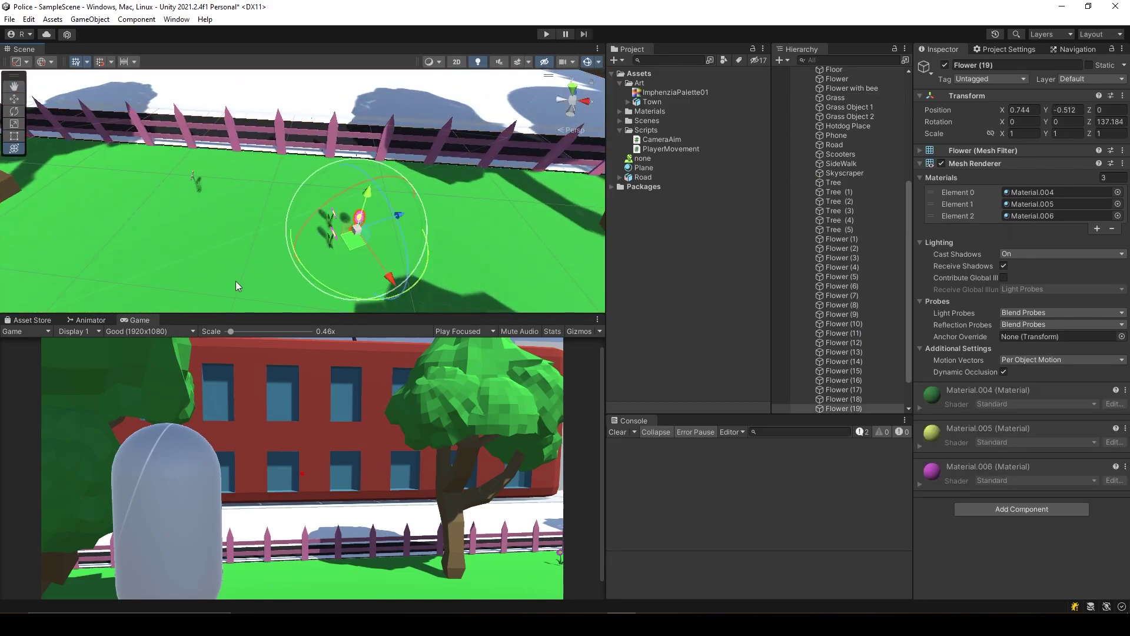
{"action": "mouse_move", "coordinate": [235, 281]}
{"action": "right_mouse_down"}
{"action": "mouse_move", "coordinate": [326, 288]}
{"action": "mouse_move", "coordinate": [369, 249]}
{"action": "right_mouse_up"}
{"action": "key", "text": "y"}
Step: Frame Flower (22) close up and spin it to about 186.4 degrees
{"action": "left_click", "coordinate": [405, 231]}
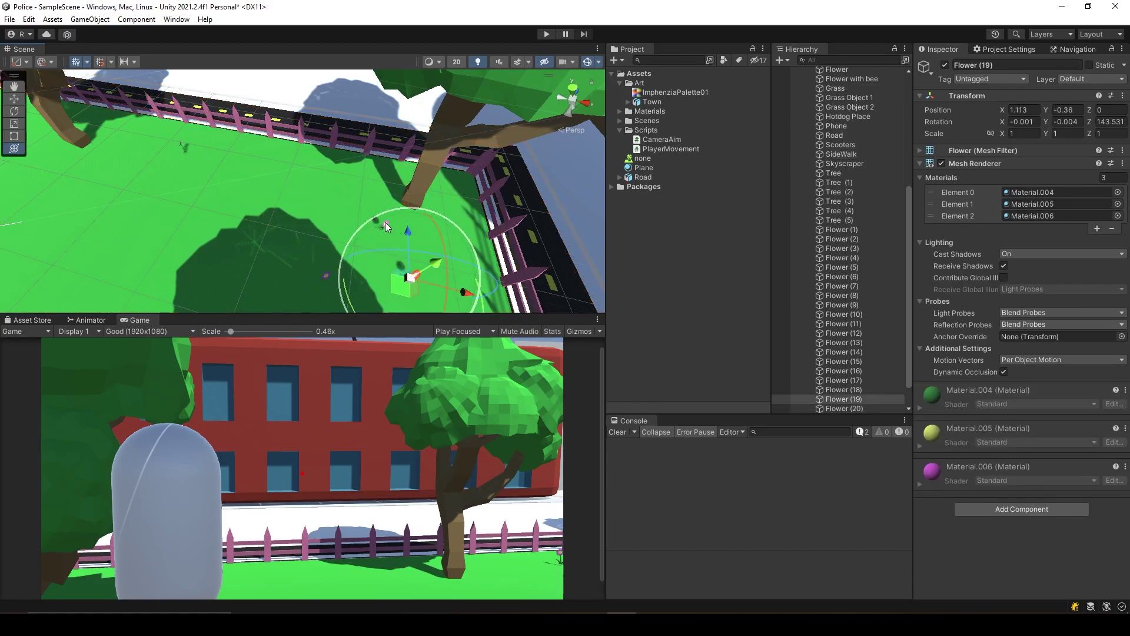
{"action": "left_click", "coordinate": [348, 306]}
{"action": "mouse_move", "coordinate": [348, 306]}
{"action": "right_mouse_down"}
{"action": "mouse_move", "coordinate": [319, 180]}
{"action": "mouse_move", "coordinate": [323, 55]}
{"action": "right_mouse_up"}
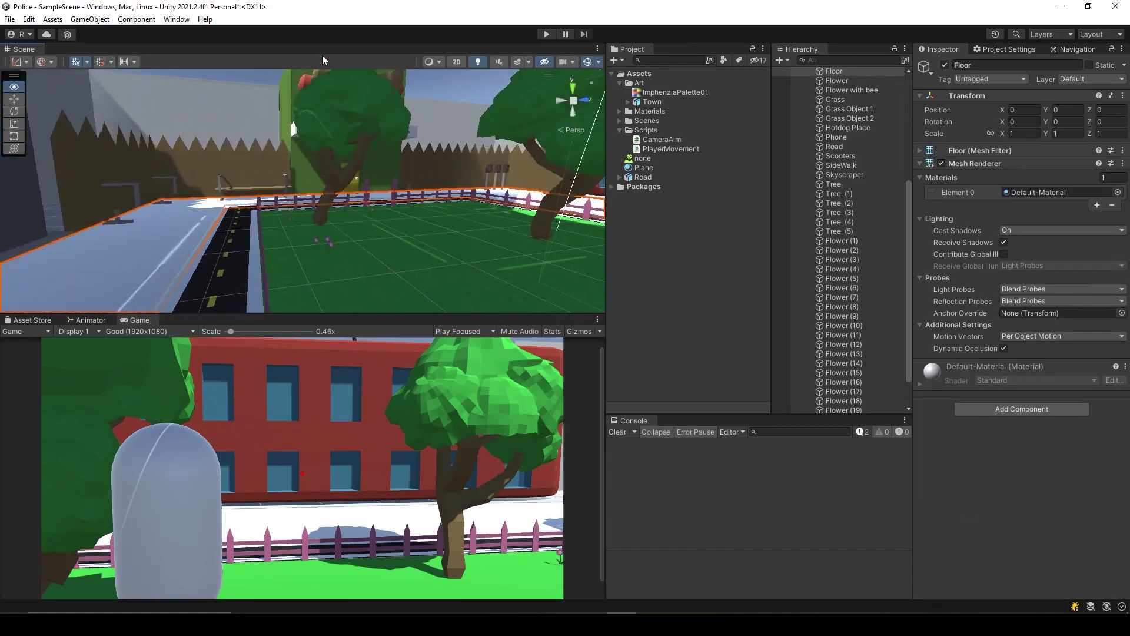
{"action": "left_click", "coordinate": [458, 256]}
{"action": "right_click_drag", "start_coordinate": [458, 257], "coordinate": [588, 356]}
{"action": "key", "text": "f"}
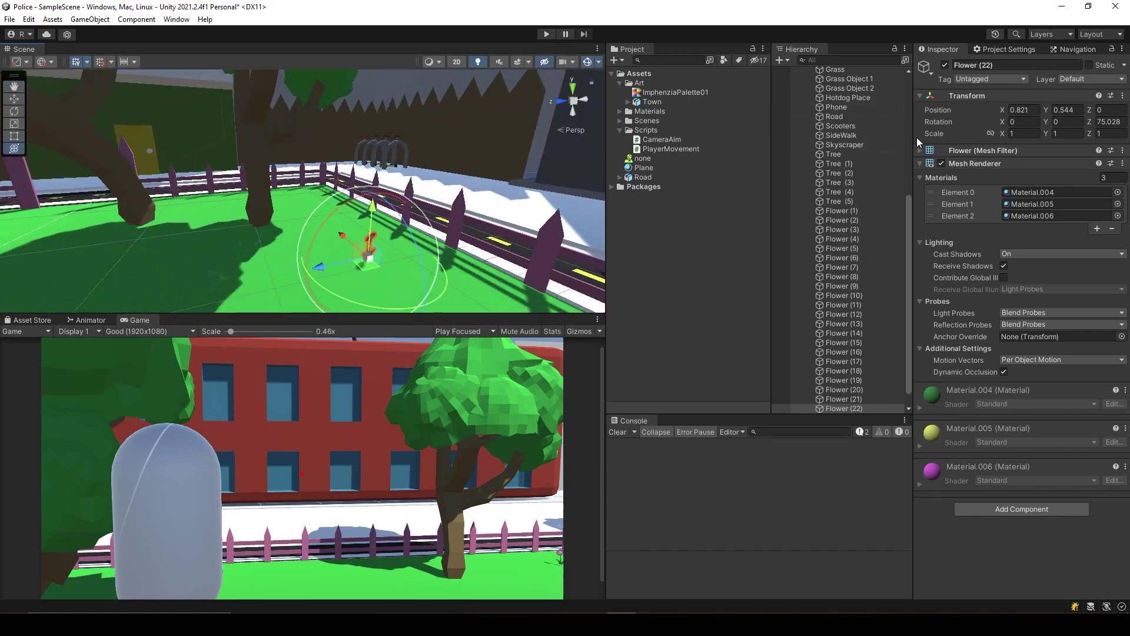
{"action": "mouse_move", "coordinate": [406, 235]}
{"action": "right_mouse_down"}
{"action": "mouse_move", "coordinate": [418, 222]}
{"action": "mouse_move", "coordinate": [292, 249]}
{"action": "right_mouse_up"}
{"action": "left_click_drag", "start_coordinate": [292, 248], "coordinate": [253, 194]}
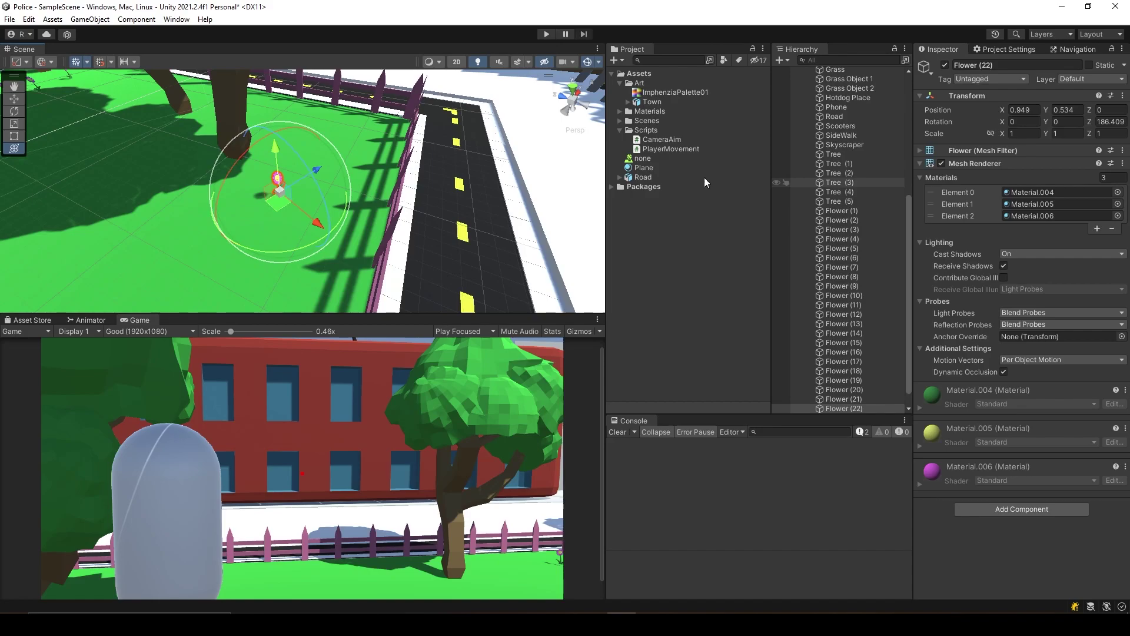